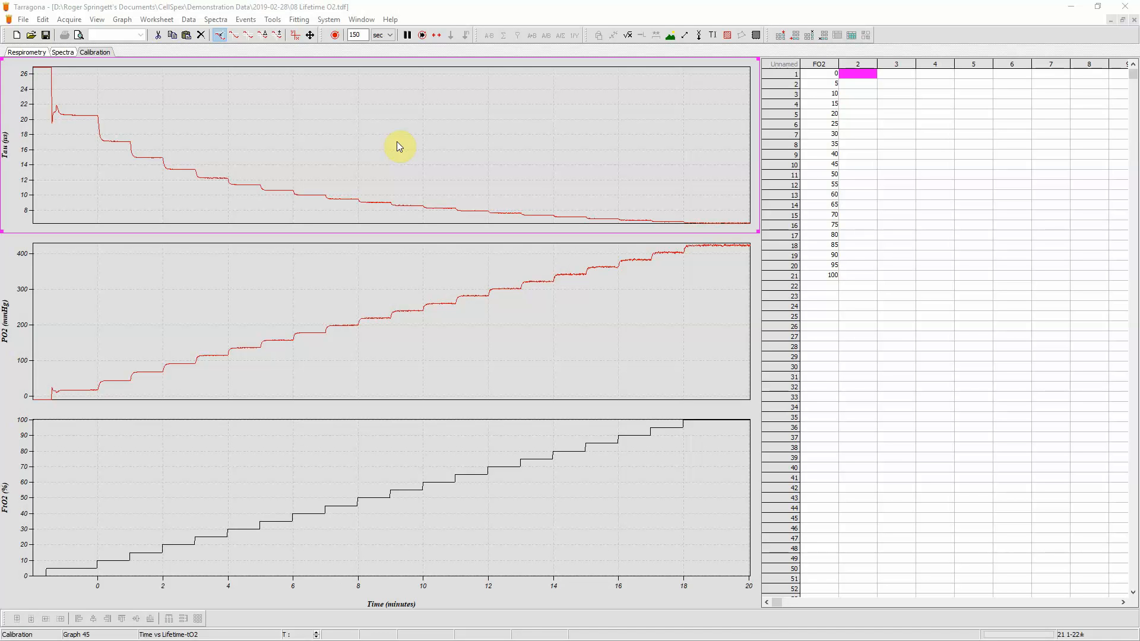
Step: Toggle the NeoFox Calibration option in the NeoFox 1 setup and close the setup
left_click(329, 19)
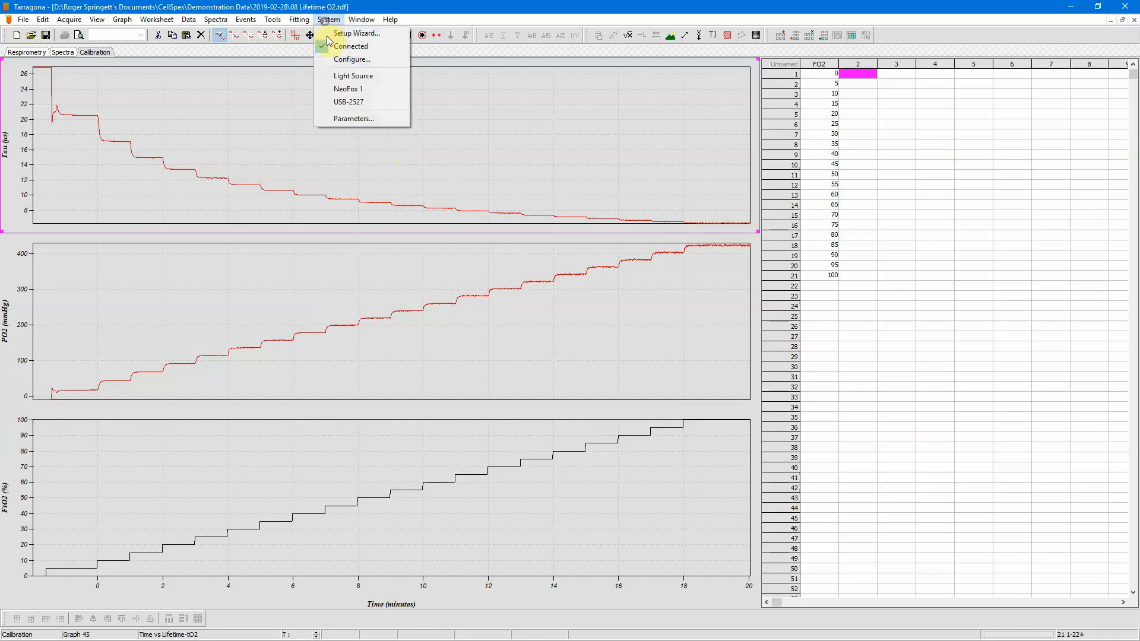
left_click(344, 89)
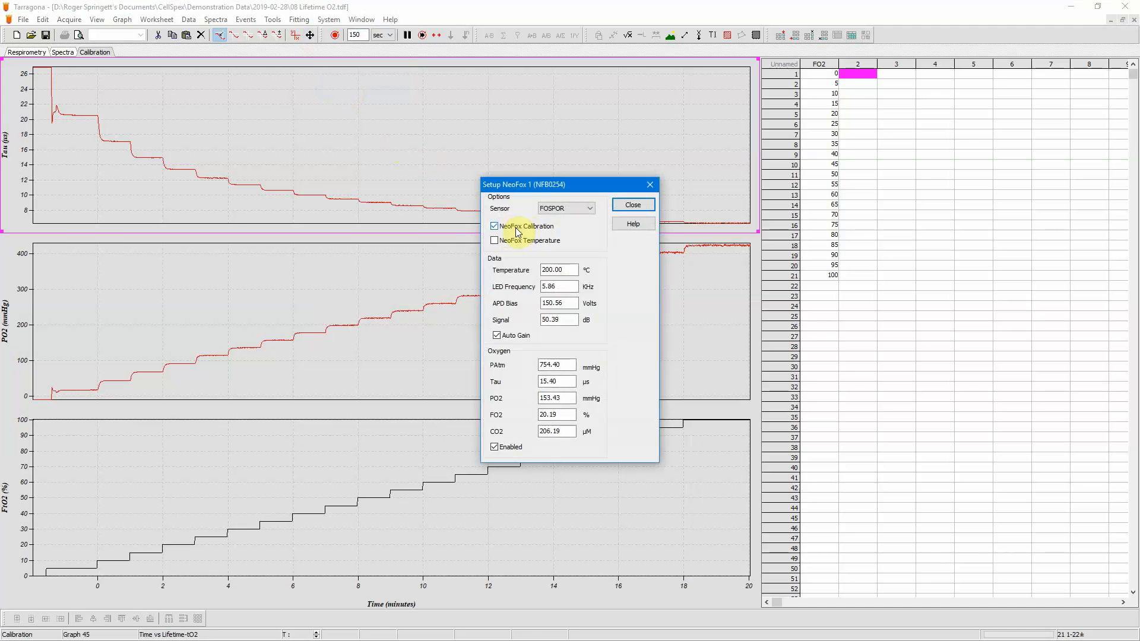
double_click(517, 231)
left_click(517, 232)
left_click(623, 205)
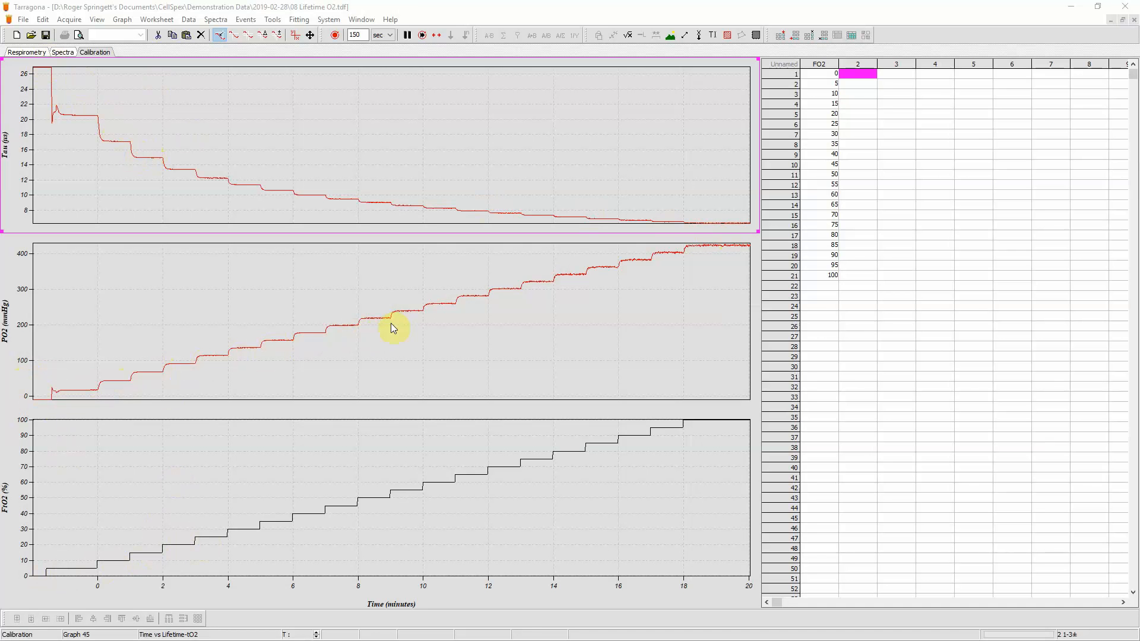
Step: Set the title of the first worksheet column to FO2
left_click(818, 65)
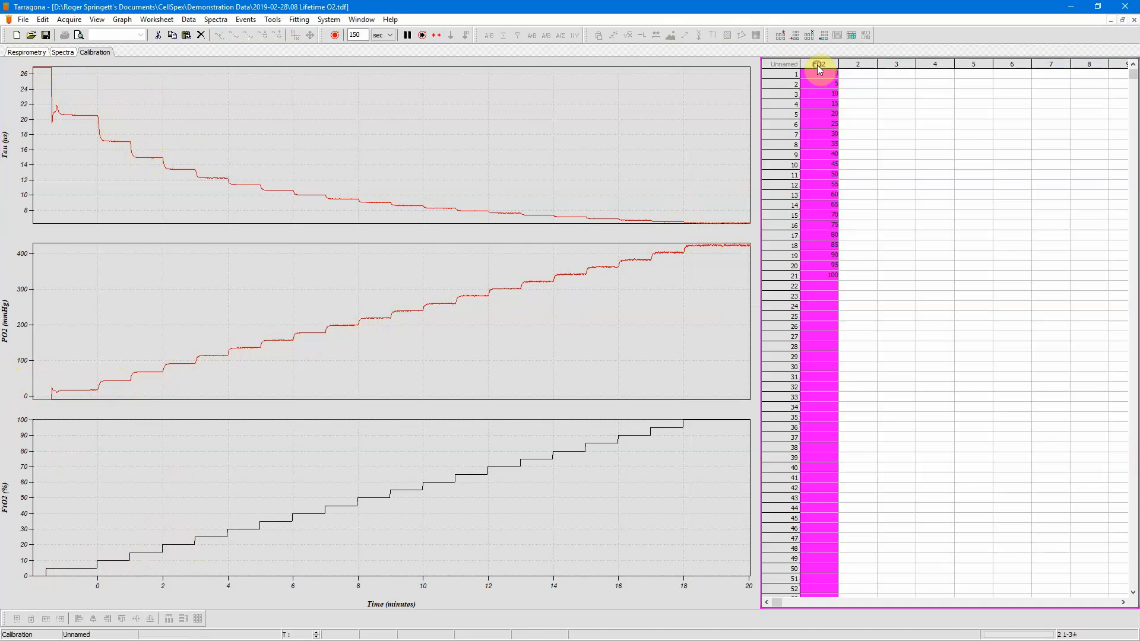
left_click(157, 19)
left_click(183, 36)
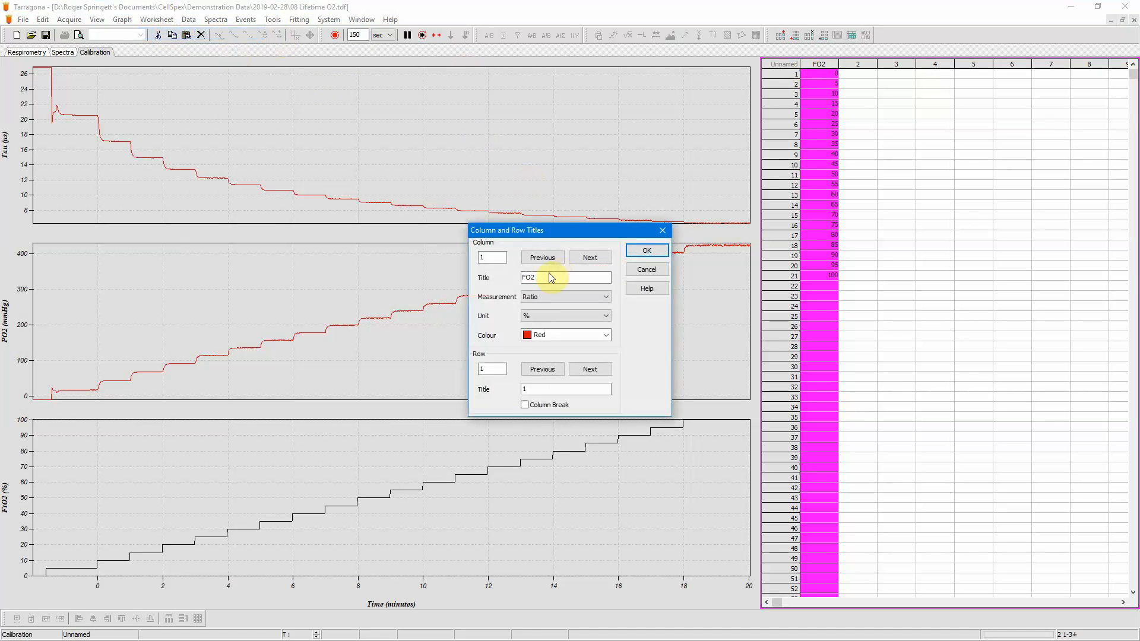
double_click(536, 278)
type("FO2")
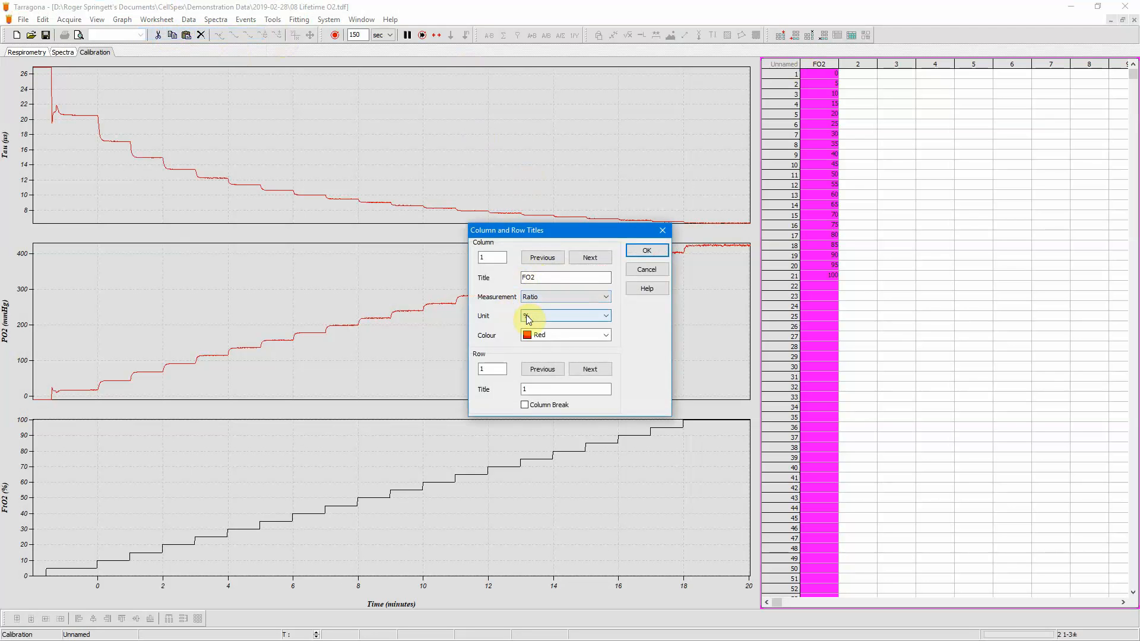
left_click(529, 278)
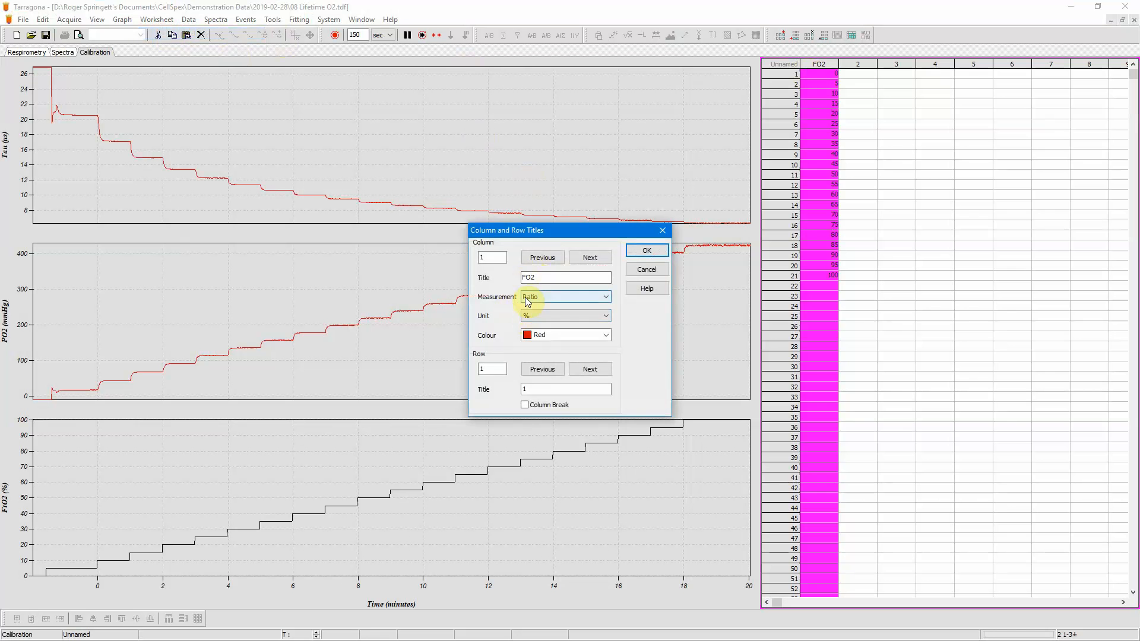
left_click(640, 250)
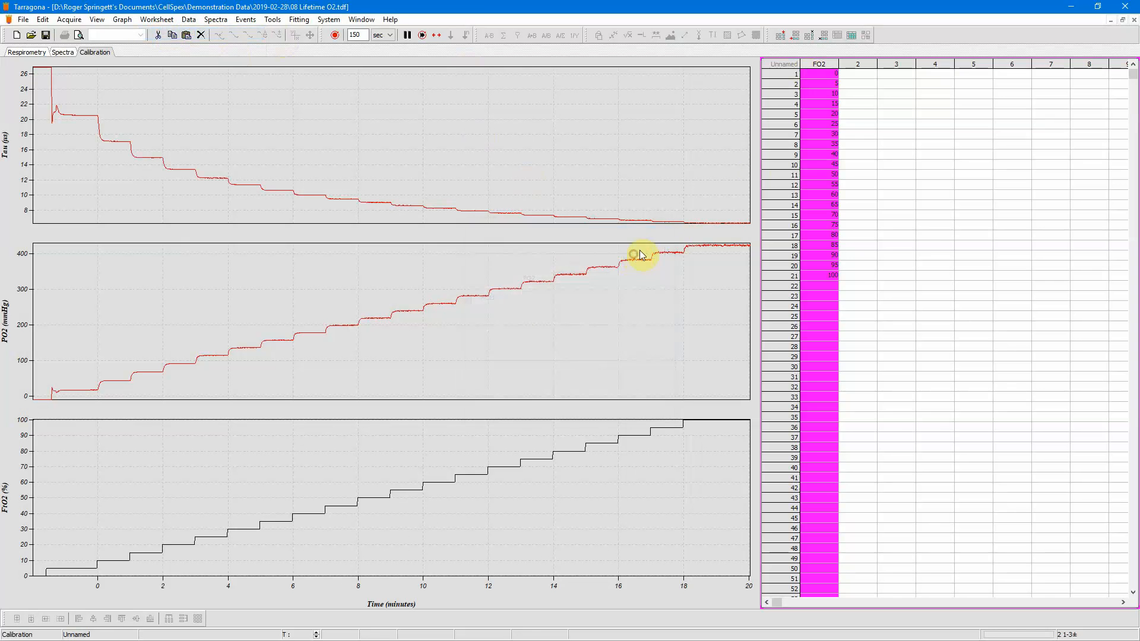
Step: Target the second worksheet column for results and show the range cursors on the Tau graph, zoomed to its first plateaus
left_click(820, 73)
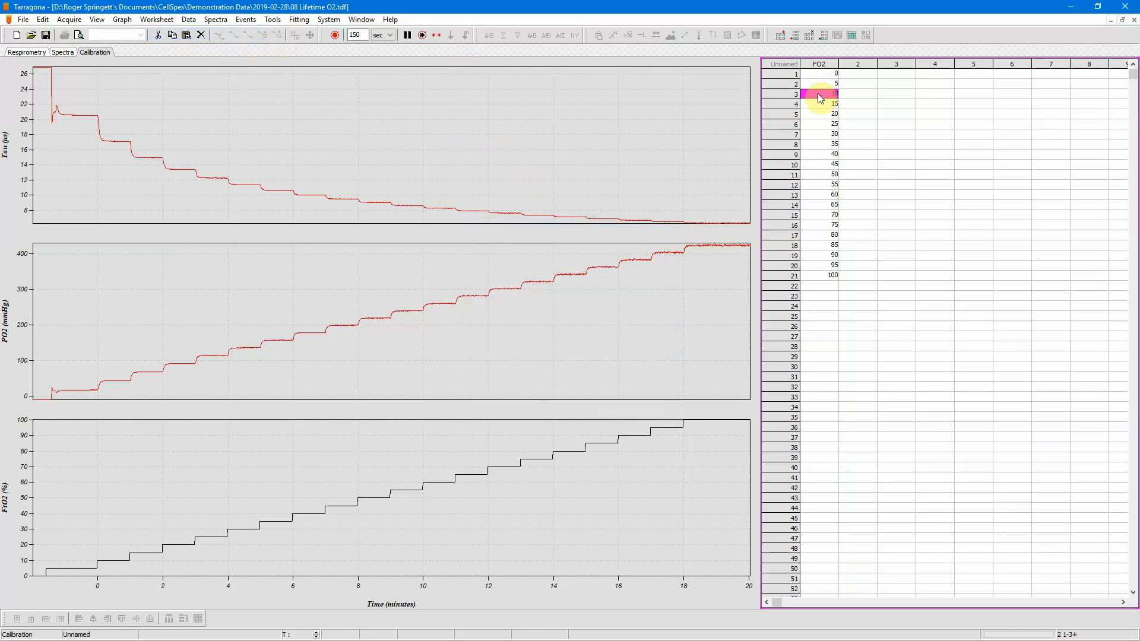
left_click(348, 500)
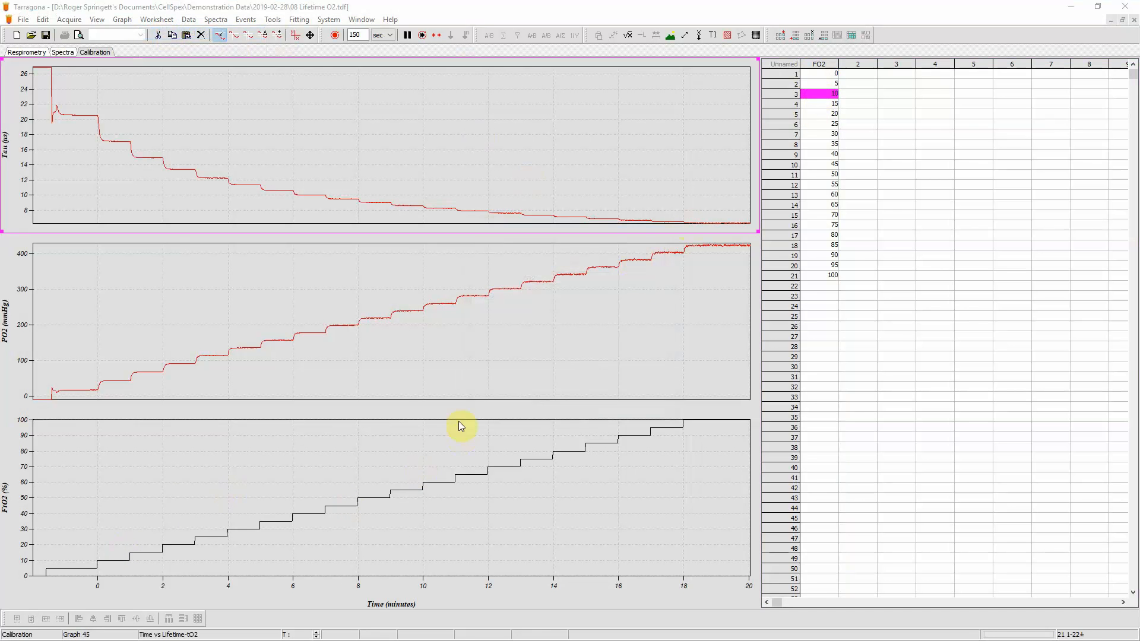
left_click(859, 64)
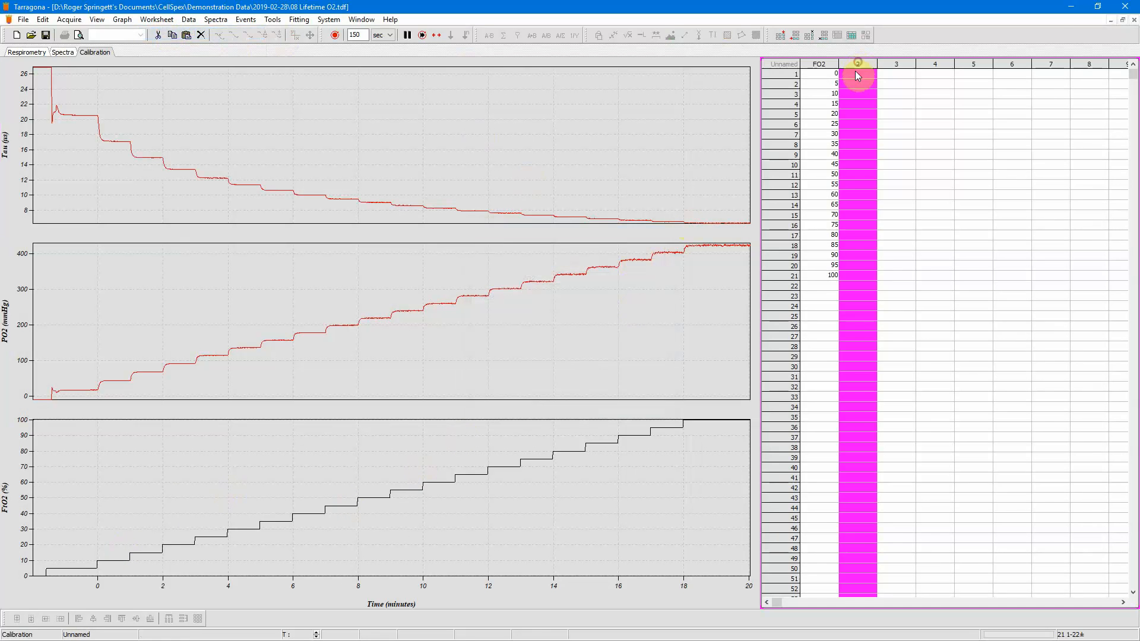
left_click(420, 125)
left_click(277, 36)
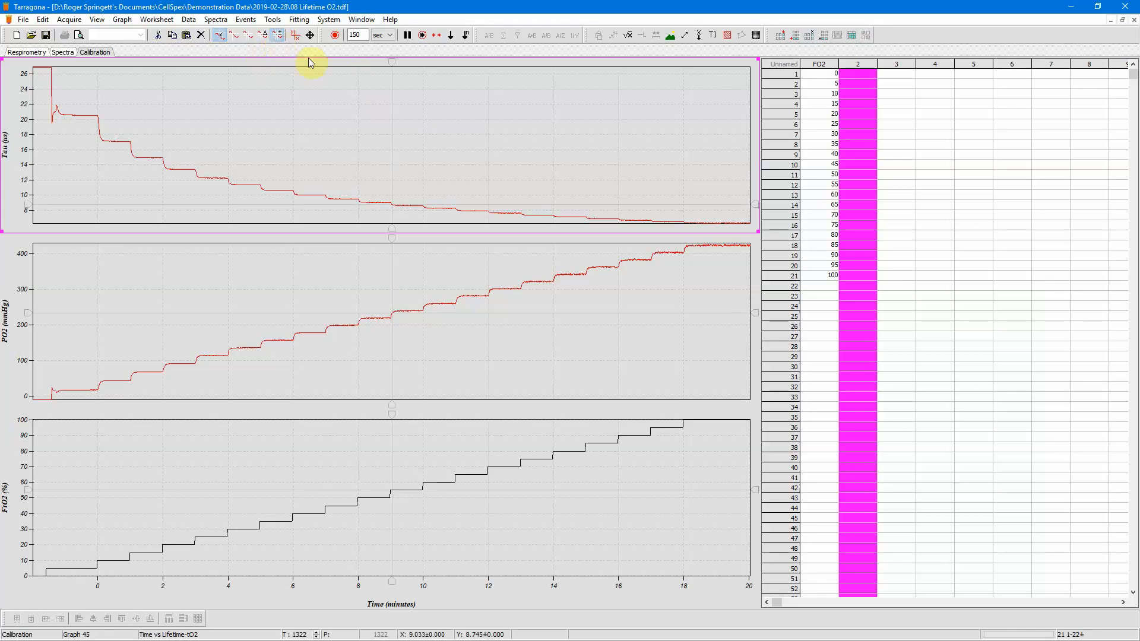
left_click_drag(24, 63, 134, 162)
Step: Bracket the initial Tau plateau before the first drop with the cursors and record its average in the 0% FO2 row
left_click_drag(749, 62, 145, 35)
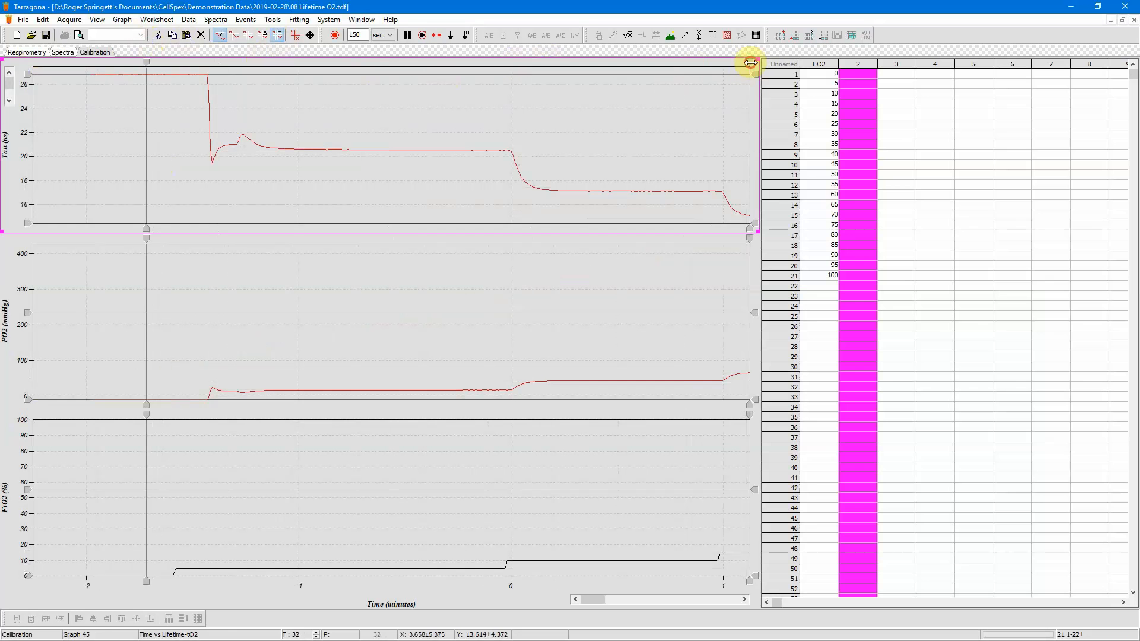
left_click_drag(749, 62, 184, 63)
left_click(183, 74)
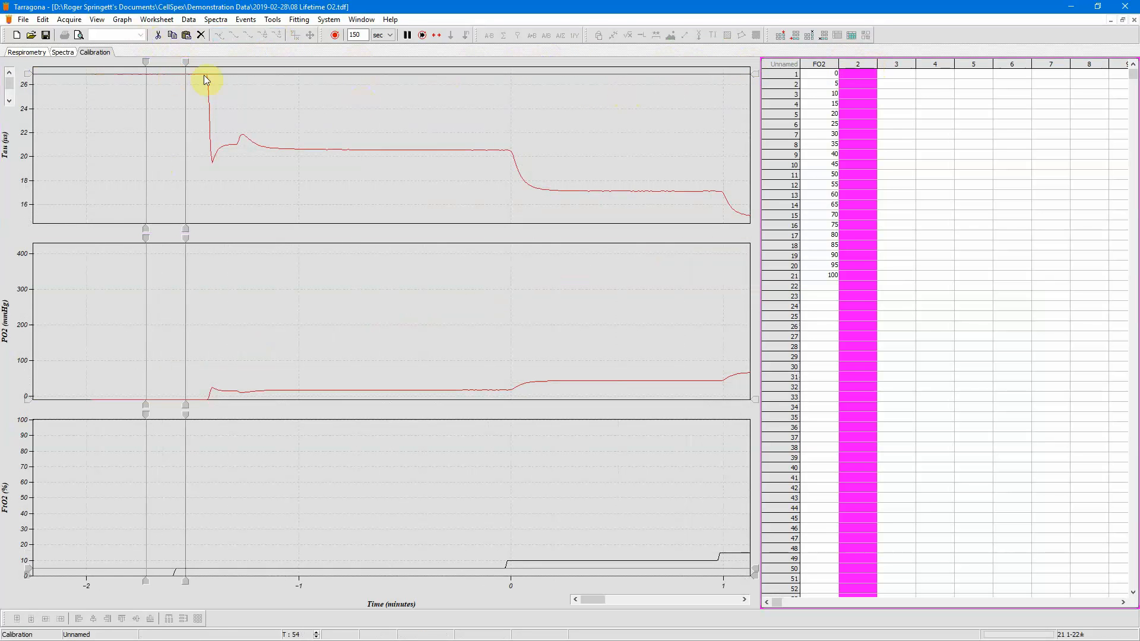
left_click(159, 74)
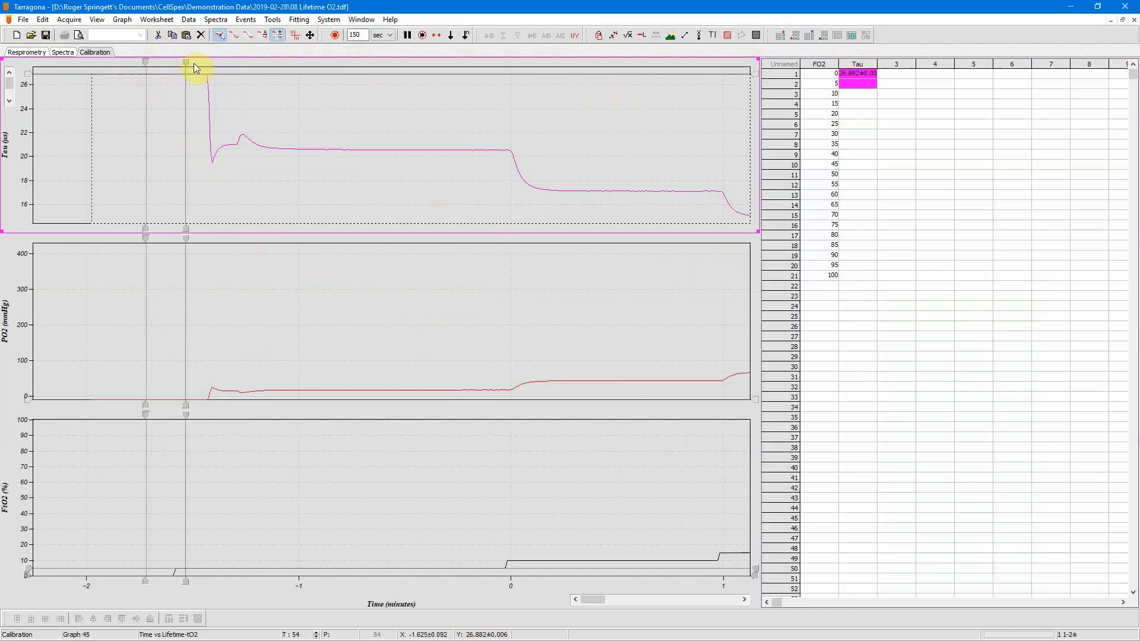
Step: Move both cursors to the end of the 5% FO2 plateau and record the average Tau in the second row
left_click_drag(187, 60, 491, 94)
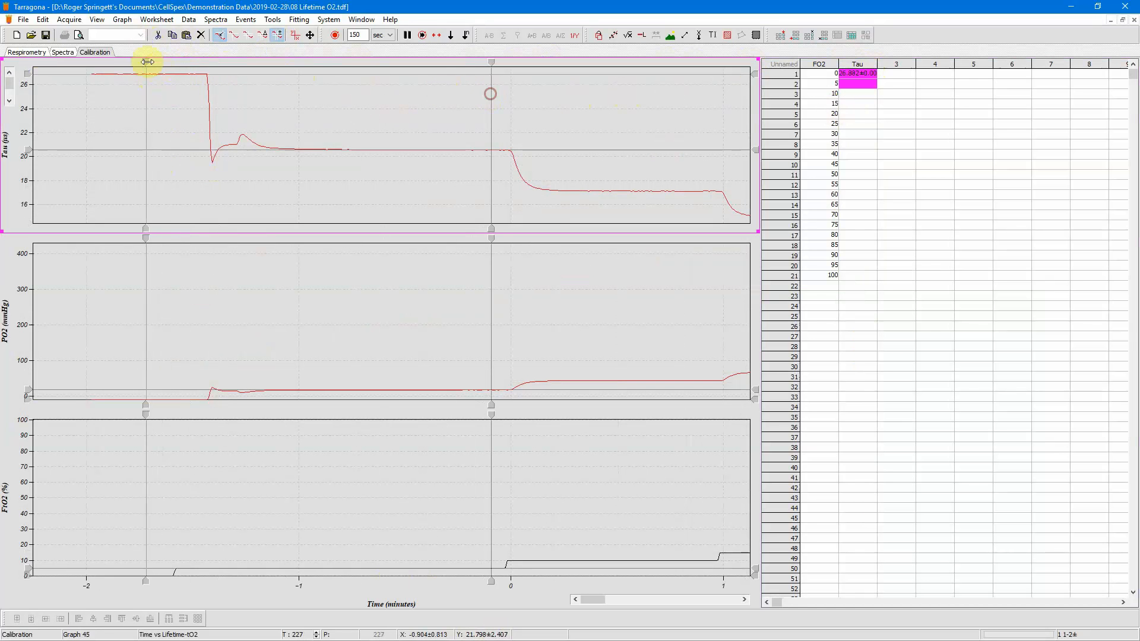
left_click_drag(147, 61, 444, 101)
left_click(455, 149)
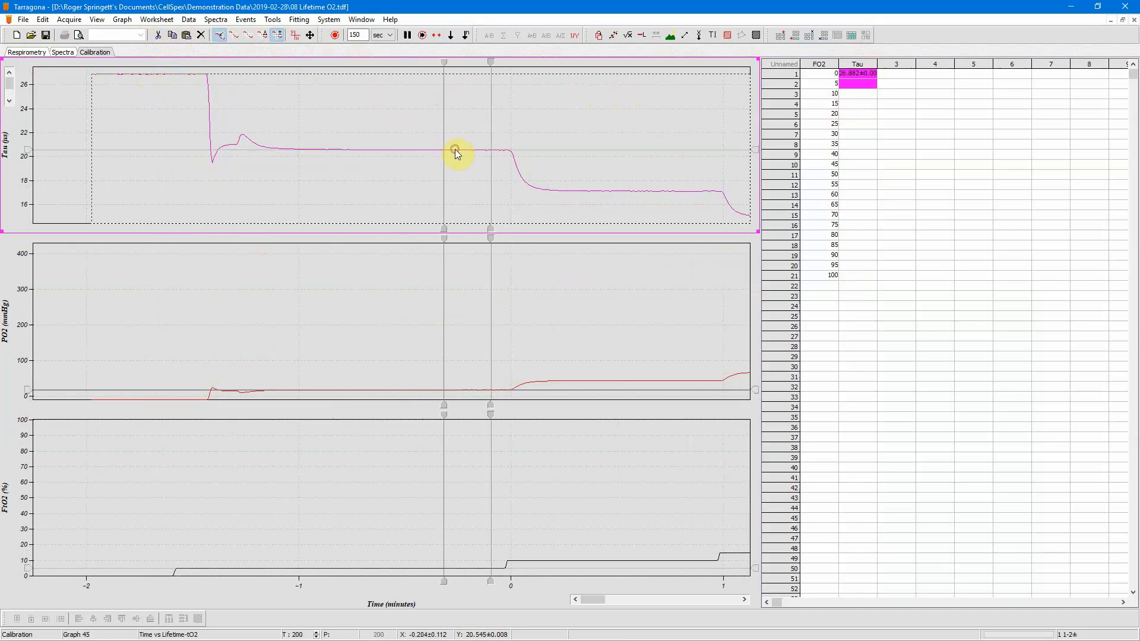
key("Return")
Step: Move both cursors to the end of the 10% FO2 plateau and record the average Tau in the third row
left_click_drag(493, 59, 705, 86)
left_click_drag(443, 64, 666, 92)
left_click(680, 190)
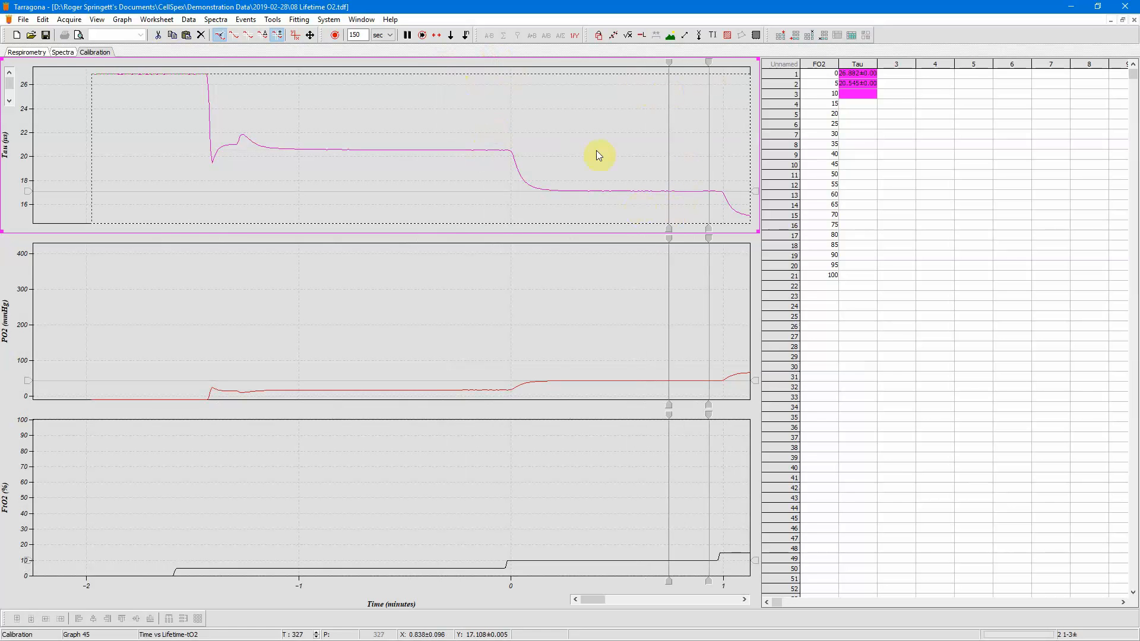
key("y")
Step: Bracket the end of the 15% FO2 plateau on the Tau trace with both cursors
left_click(295, 35)
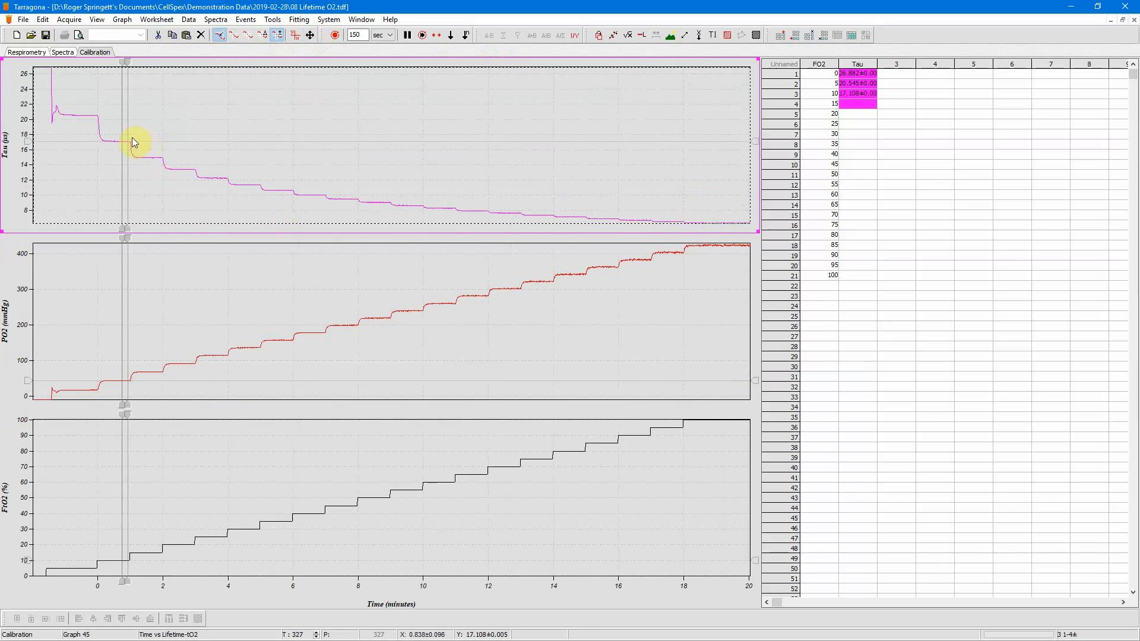
left_click_drag(115, 131, 240, 196)
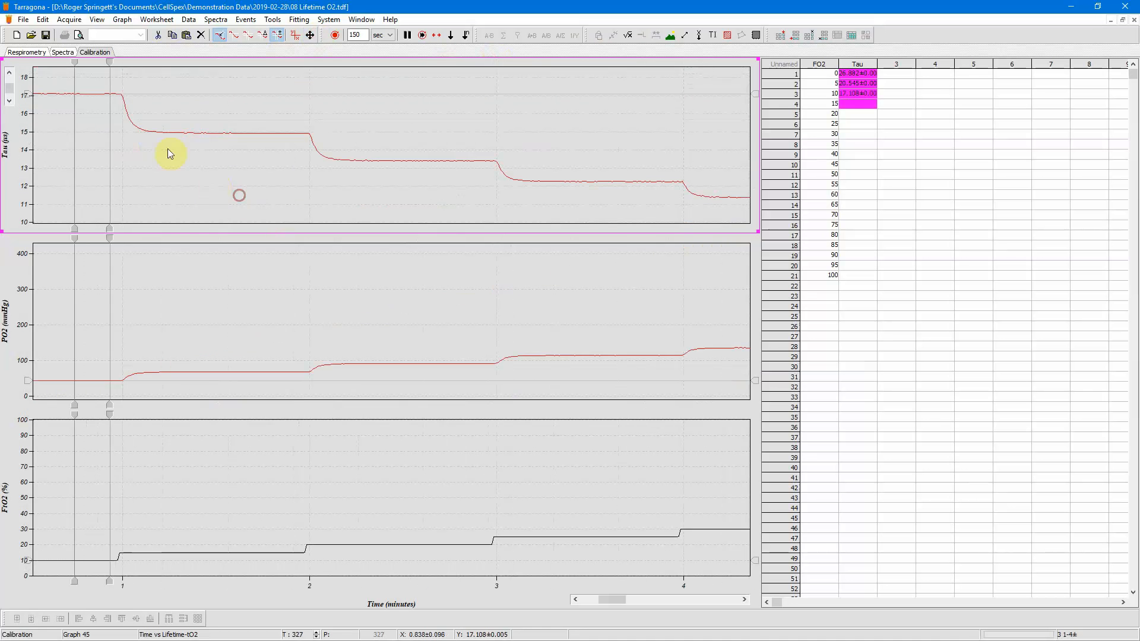
left_click_drag(115, 68, 292, 94)
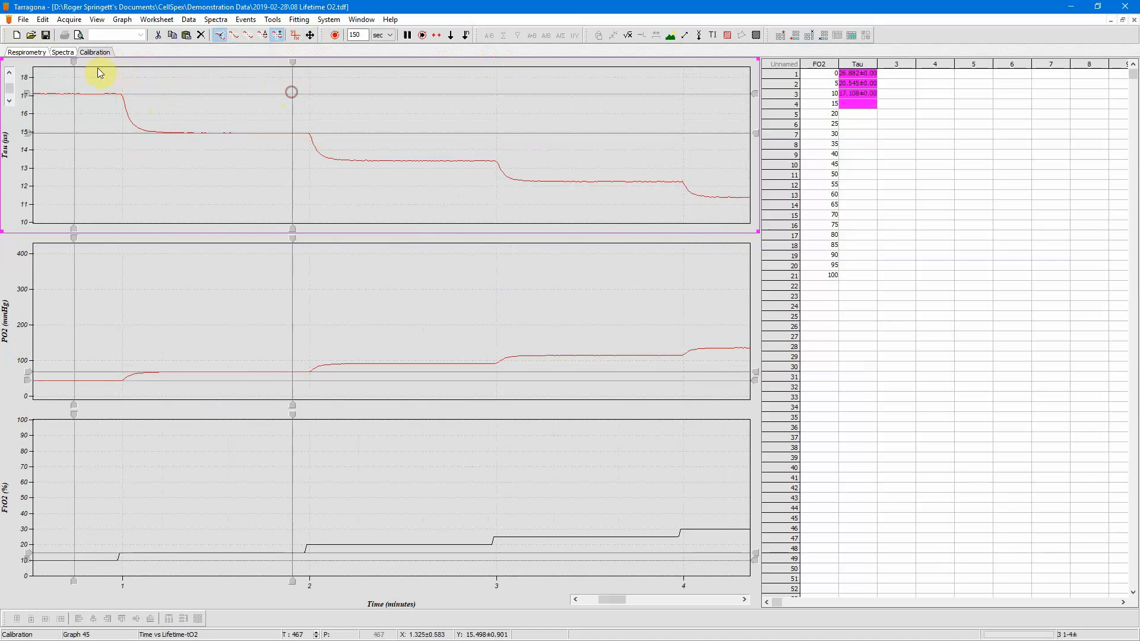
left_click_drag(74, 61, 252, 95)
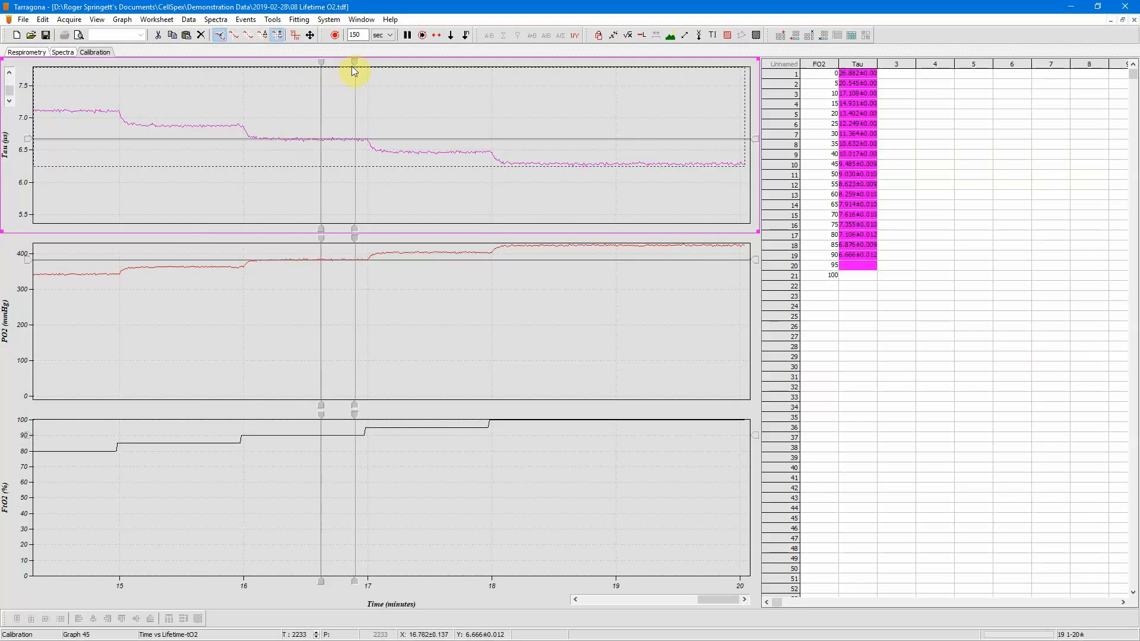
Step: Bracket the 95% and 100% FO2 plateaus in turn and record their average Tau values in rows 20 and 21
left_click_drag(354, 72, 479, 74)
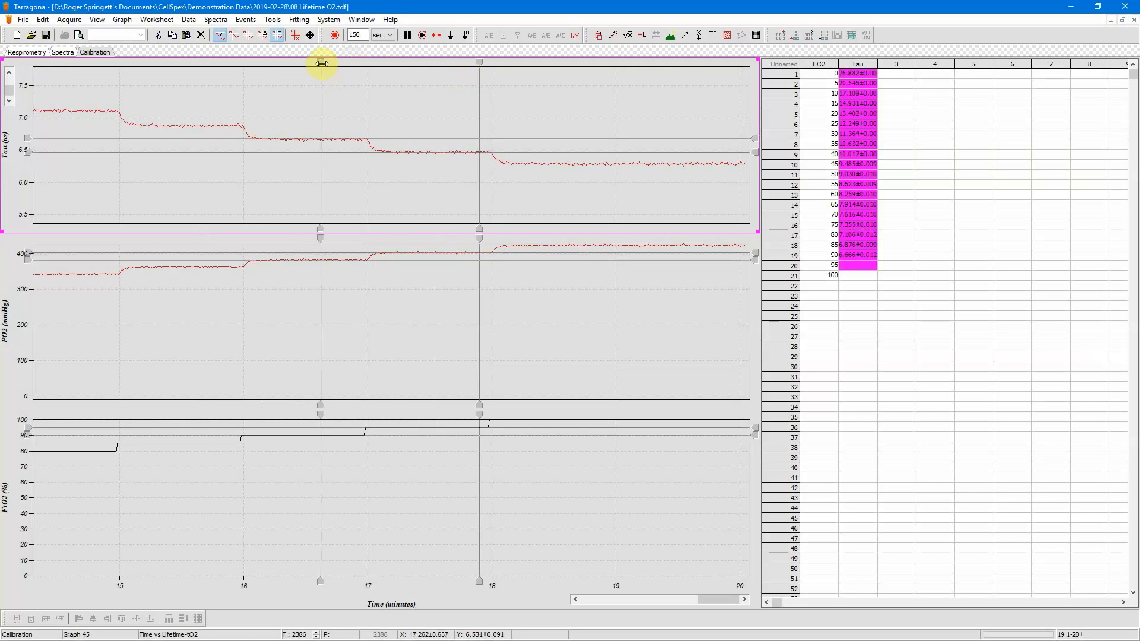
mouse_move(321, 63)
left_mouse_down()
mouse_move(445, 89)
mouse_move(537, 76)
left_mouse_up()
left_click(416, 152)
left_click_drag(445, 62, 617, 91)
left_click(572, 164)
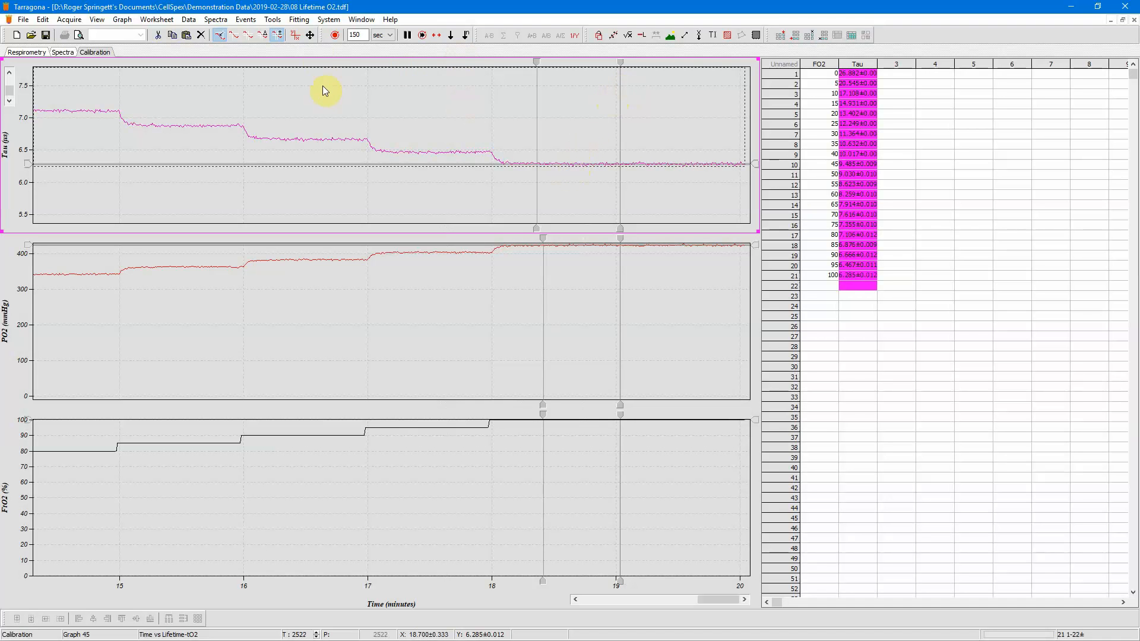
Step: Remove the ± error values from the worksheet's Tau column
left_click(310, 35)
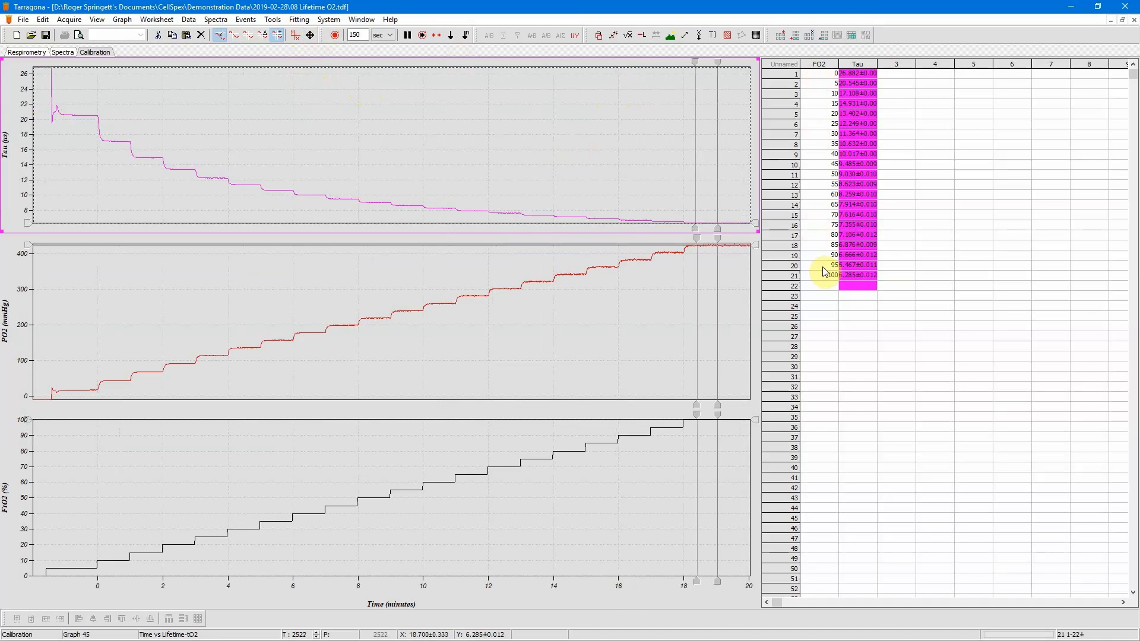
left_click(857, 64)
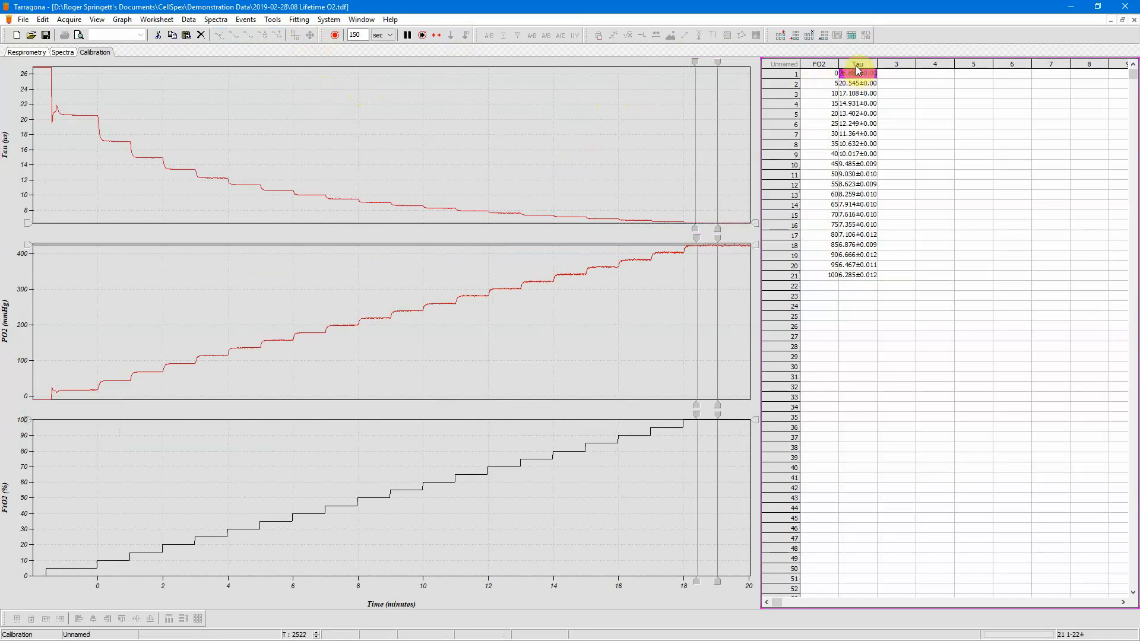
left_click(157, 19)
mouse_move(169, 61)
left_click(290, 85)
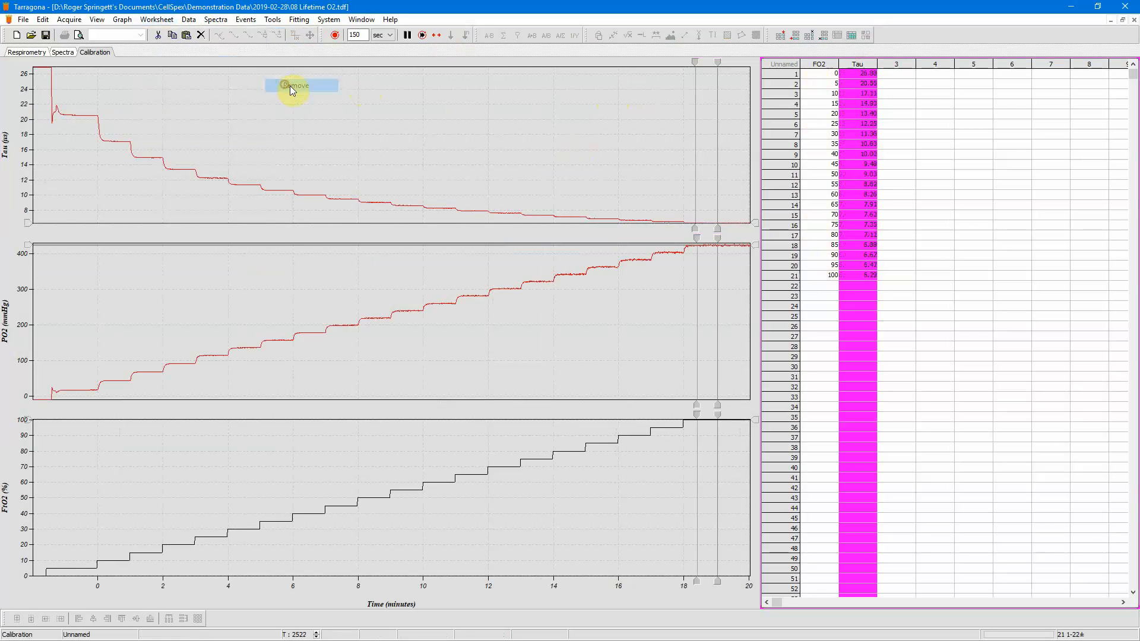
left_click(821, 73)
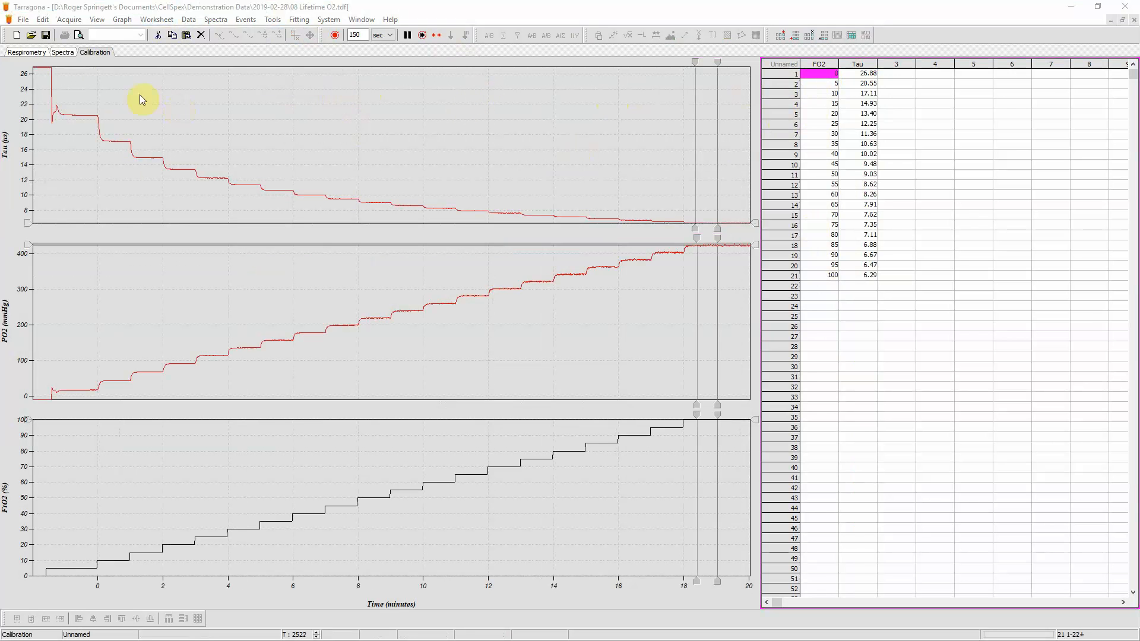
Step: Start an oxygen calibration for NeoFox 1 using the Lifetime method with humidity set to 0%
left_click(69, 19)
mouse_move(103, 105)
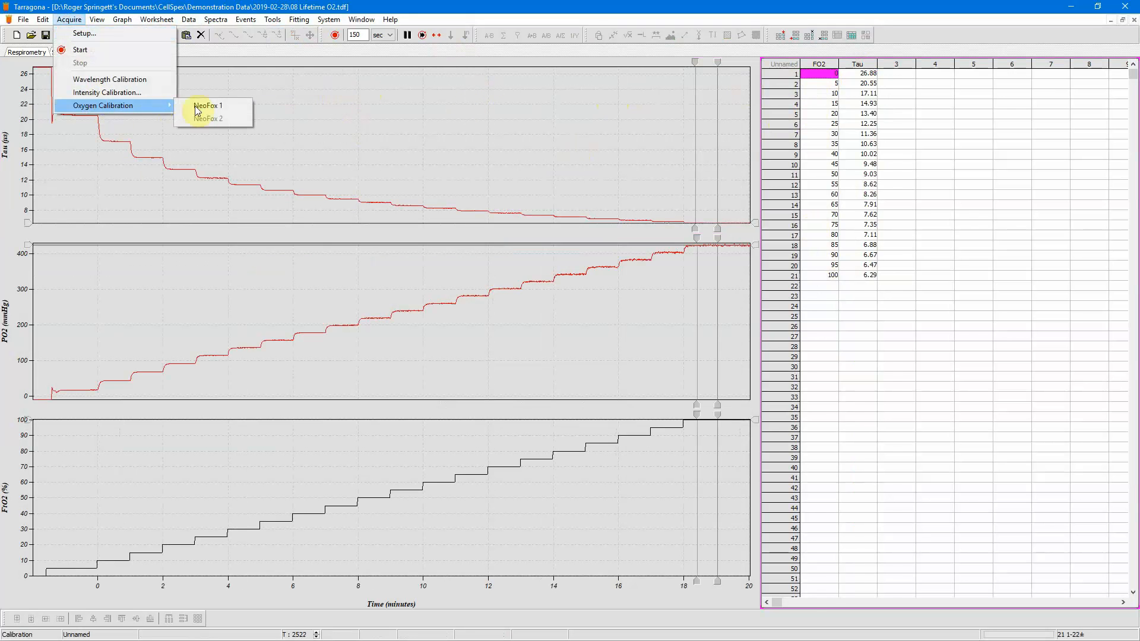
left_click(201, 107)
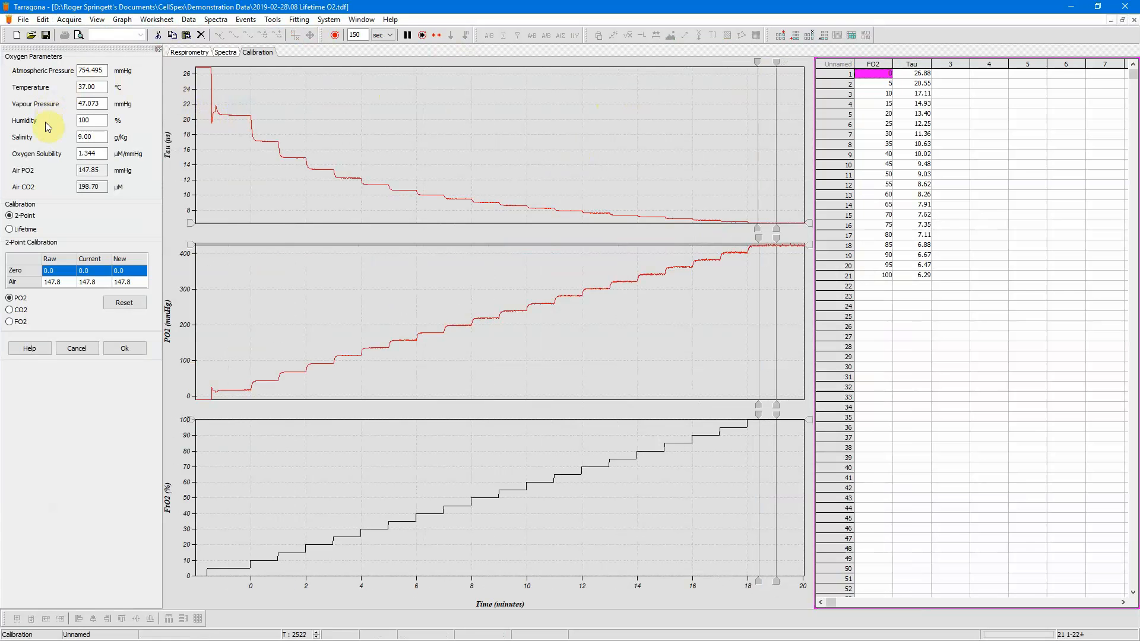
left_click(24, 232)
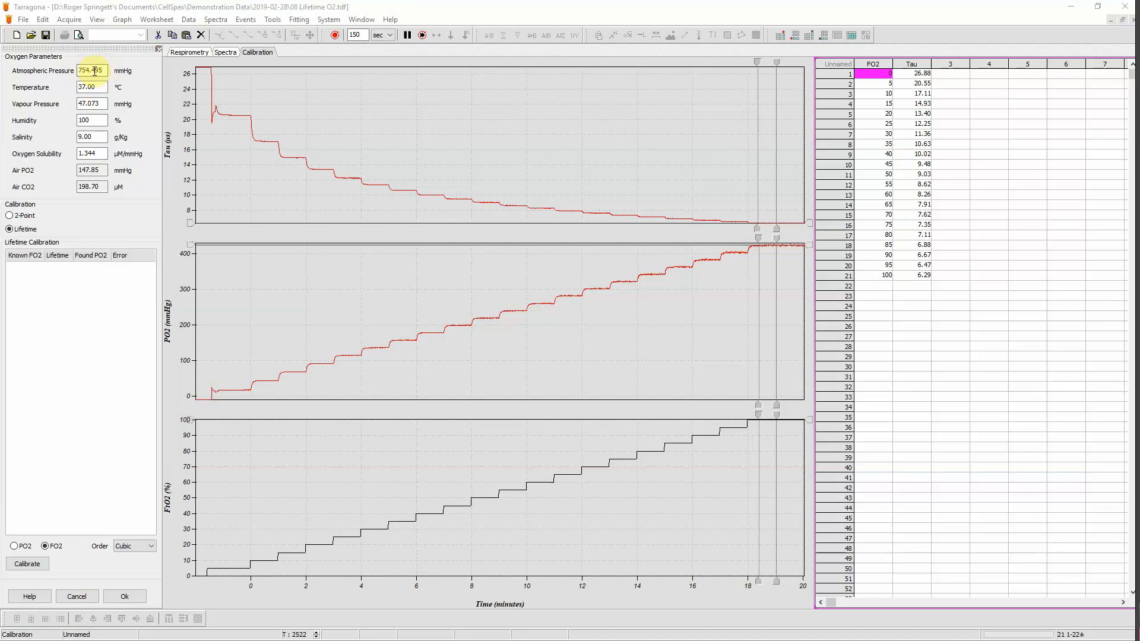
left_click(96, 120)
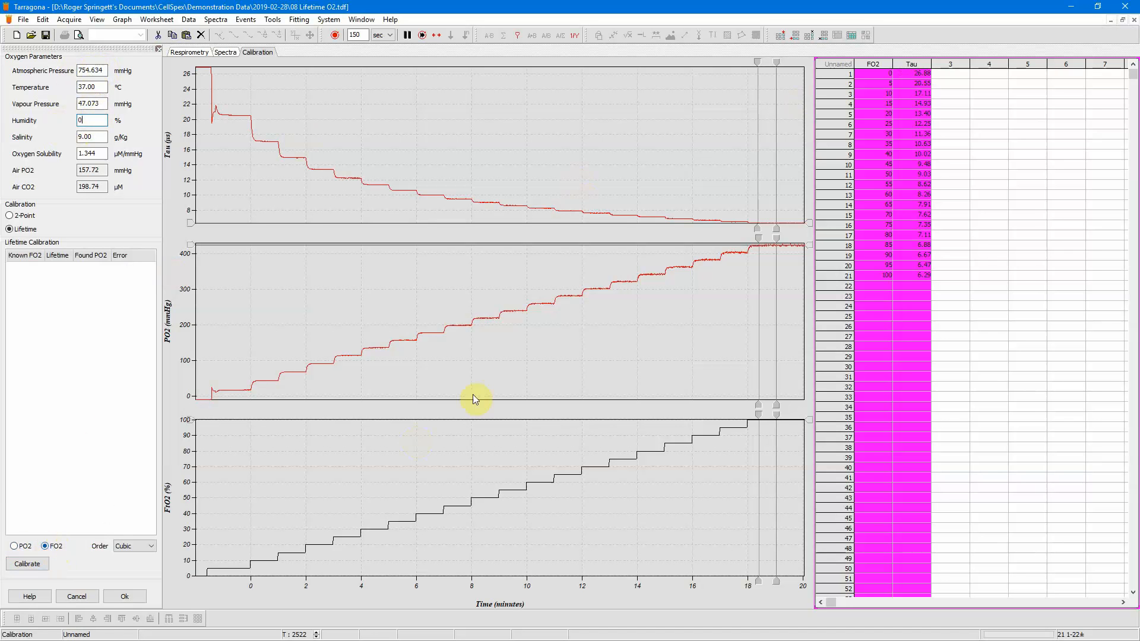
Step: Transfer the worksheet's FO2 and Tau columns into the Lifetime Calibration table
left_click(866, 64)
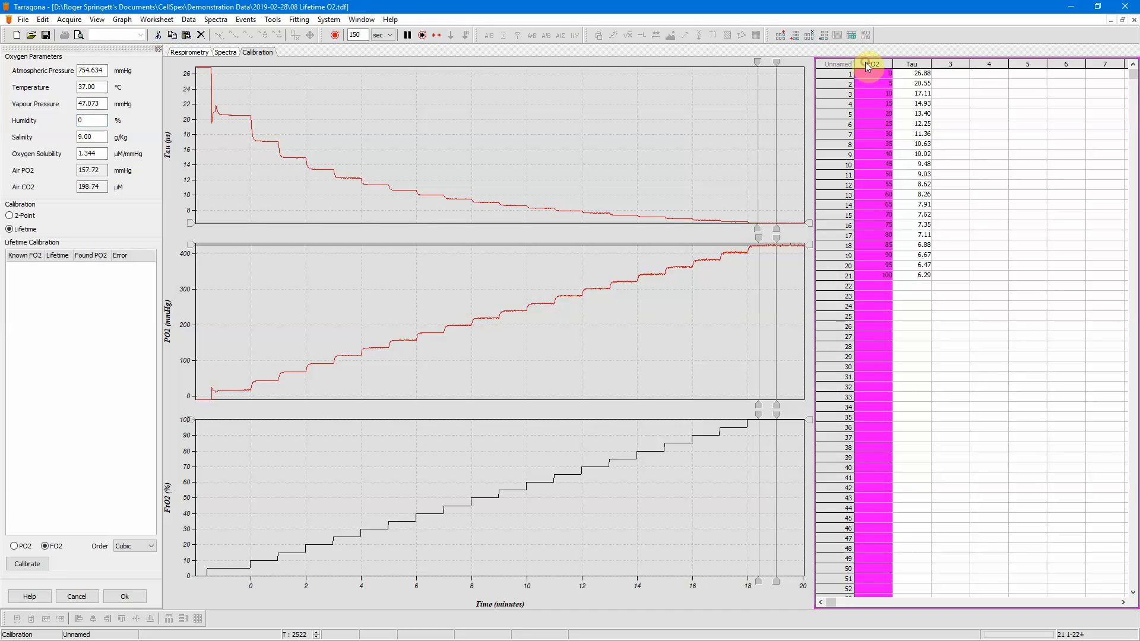
left_click(906, 62, "ctrl")
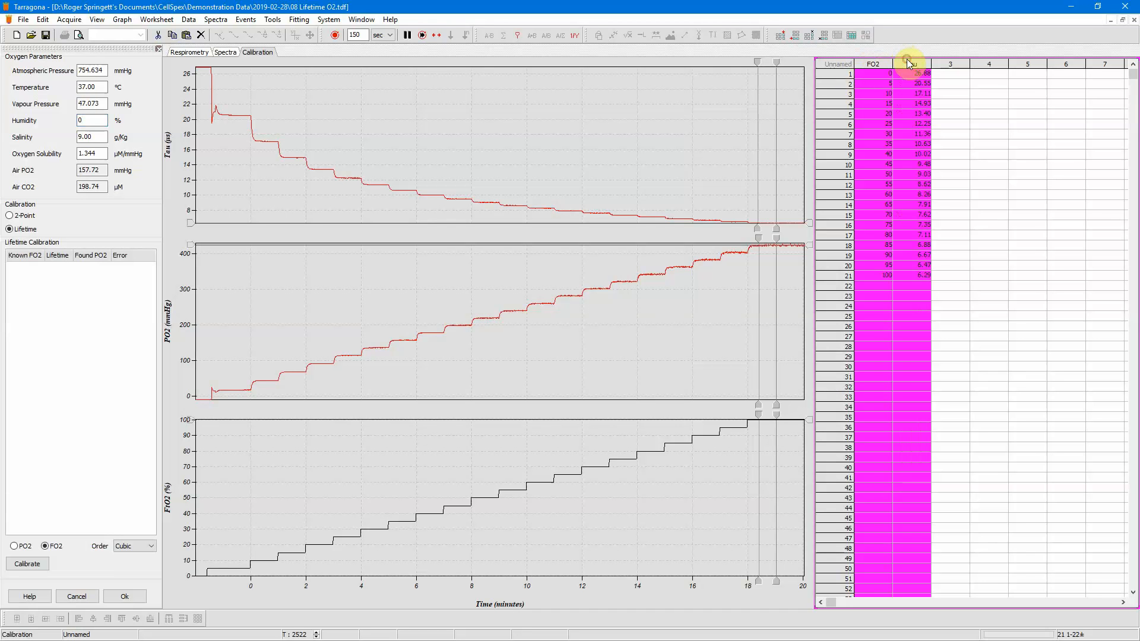
right_click(81, 305)
left_click(107, 325)
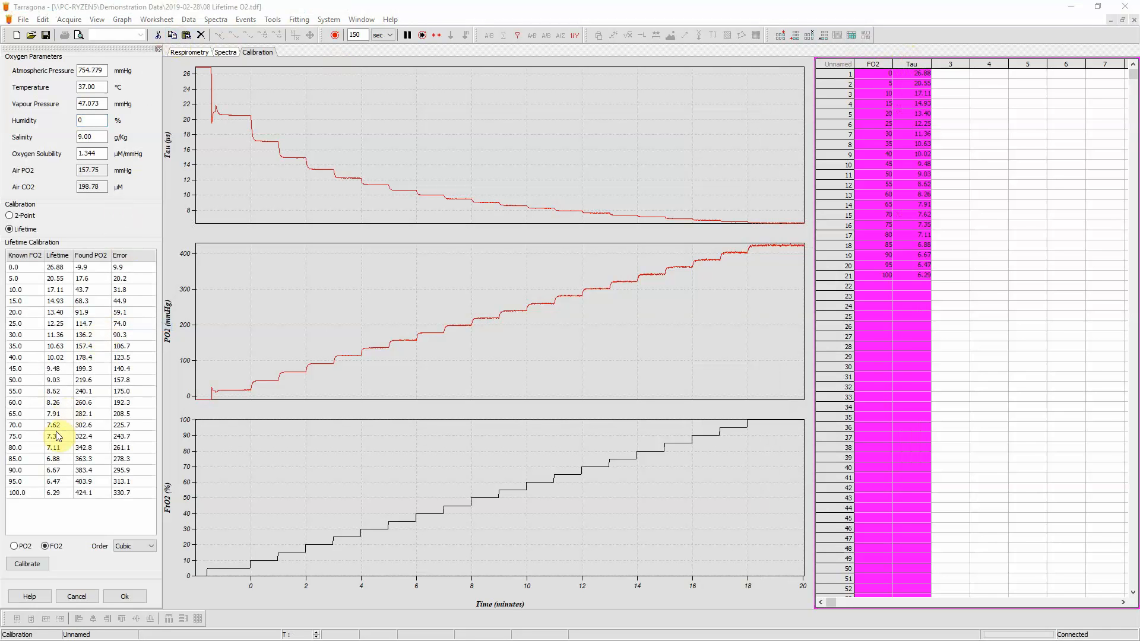
Step: Switch the Lifetime Calibration table's known values from FO2 to PO2
left_click(20, 546)
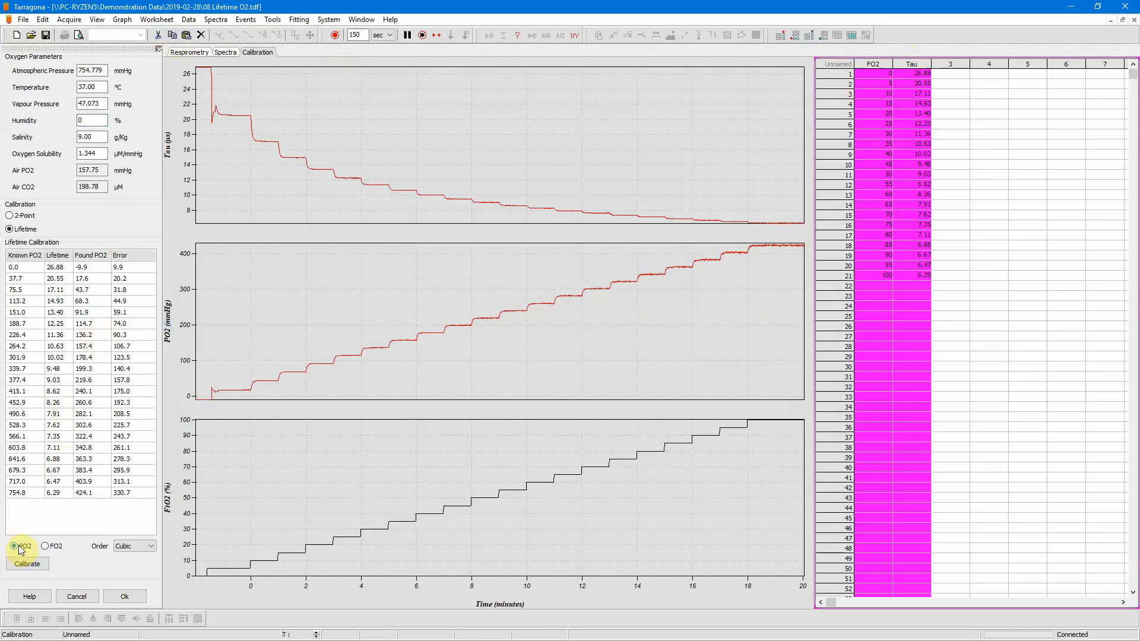
left_click(56, 545)
left_click(24, 547)
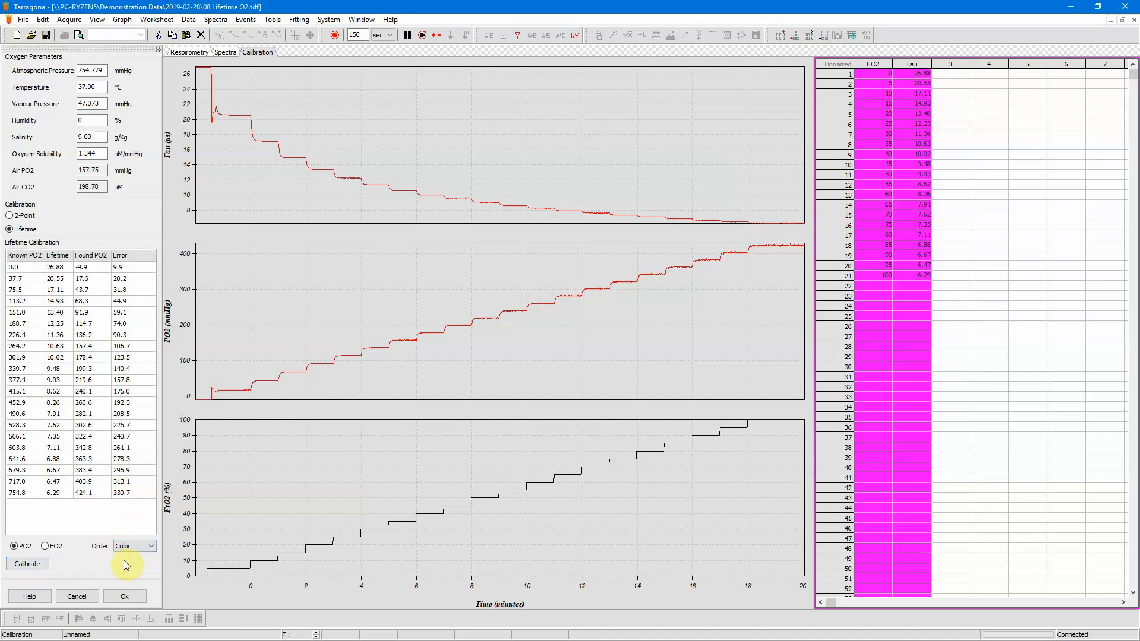
Step: Try fitting the lifetime calibration with a Linear order and with a Quadratic order to compare their errors
left_click(133, 547)
left_click(131, 558)
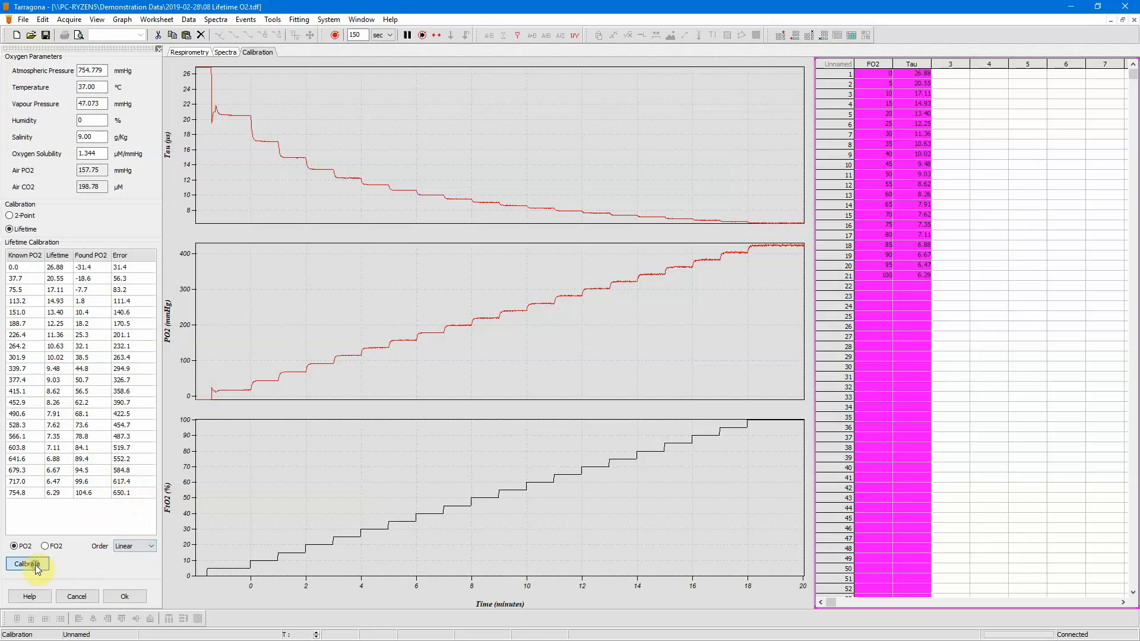
left_click(35, 565)
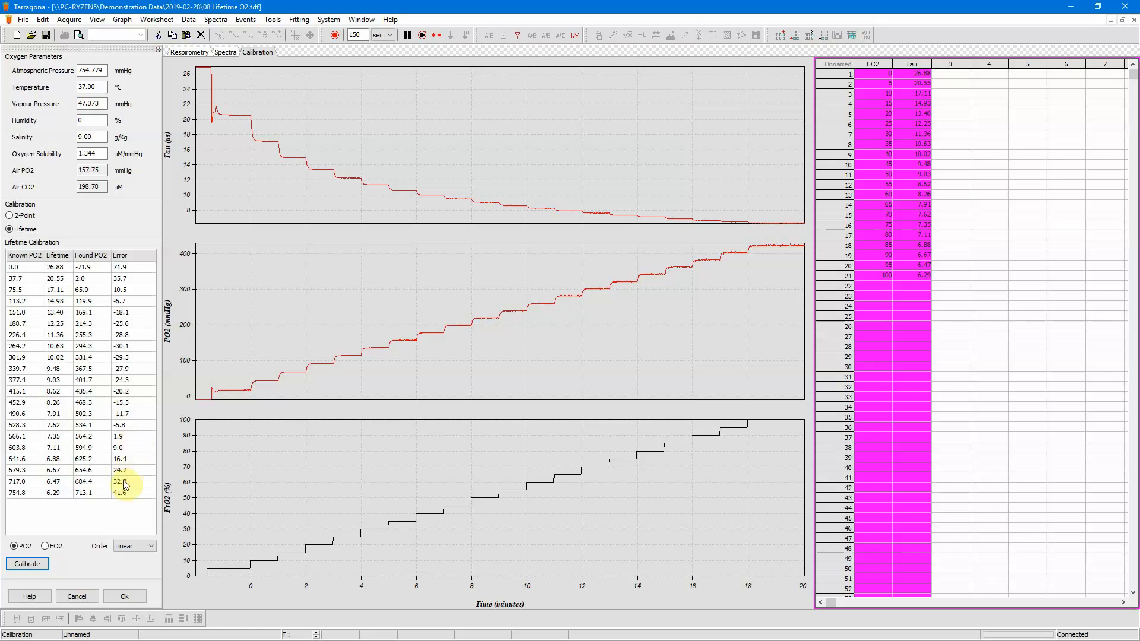
left_click(130, 543)
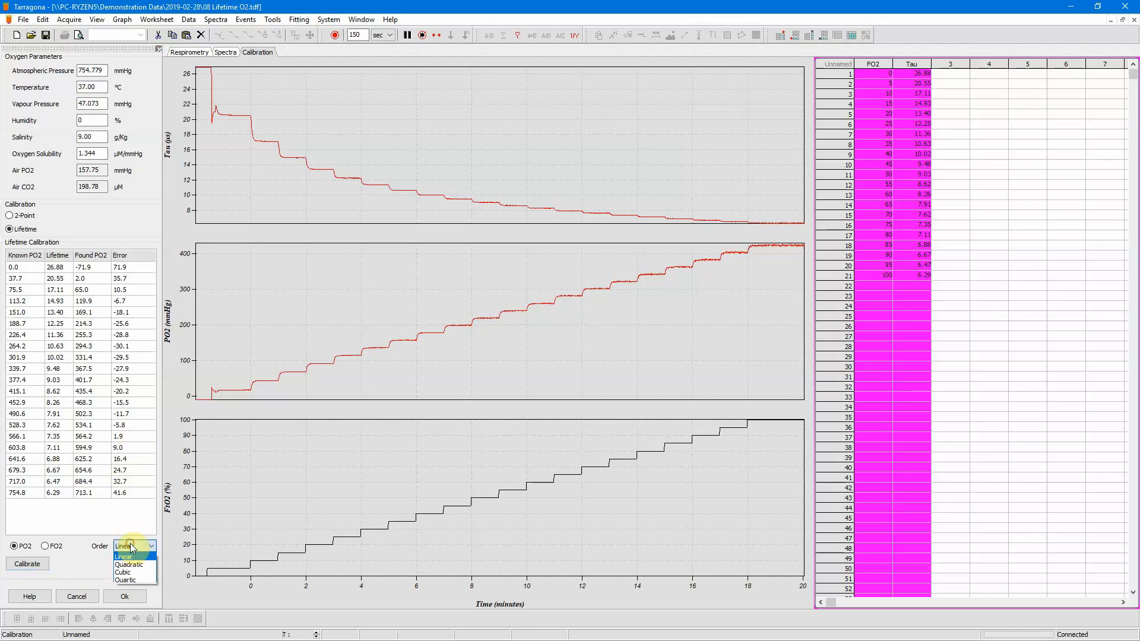
left_click(131, 564)
left_click(38, 565)
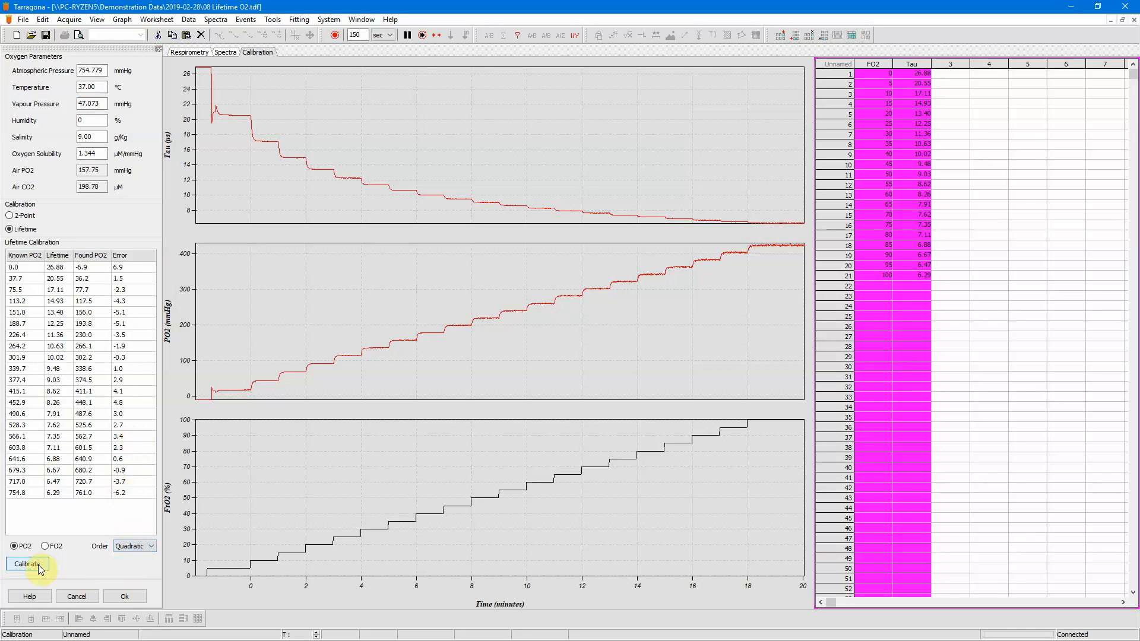
Step: Try fitting the lifetime calibration with a Cubic order and with a Quartic order to compare their errors
left_click(138, 546)
left_click(135, 570)
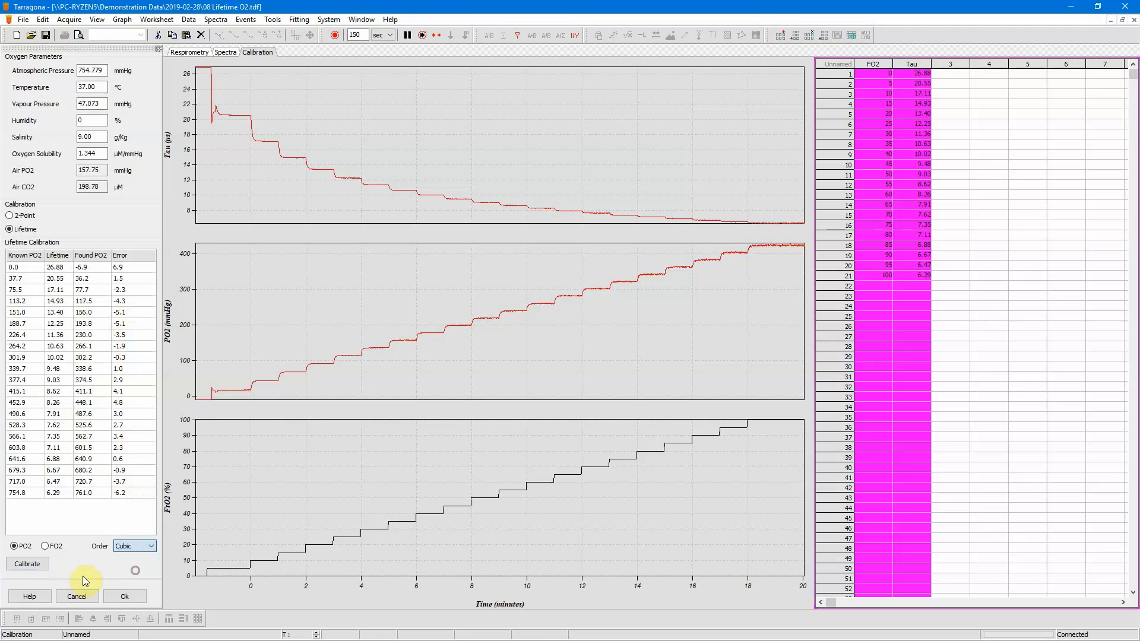
left_click(27, 564)
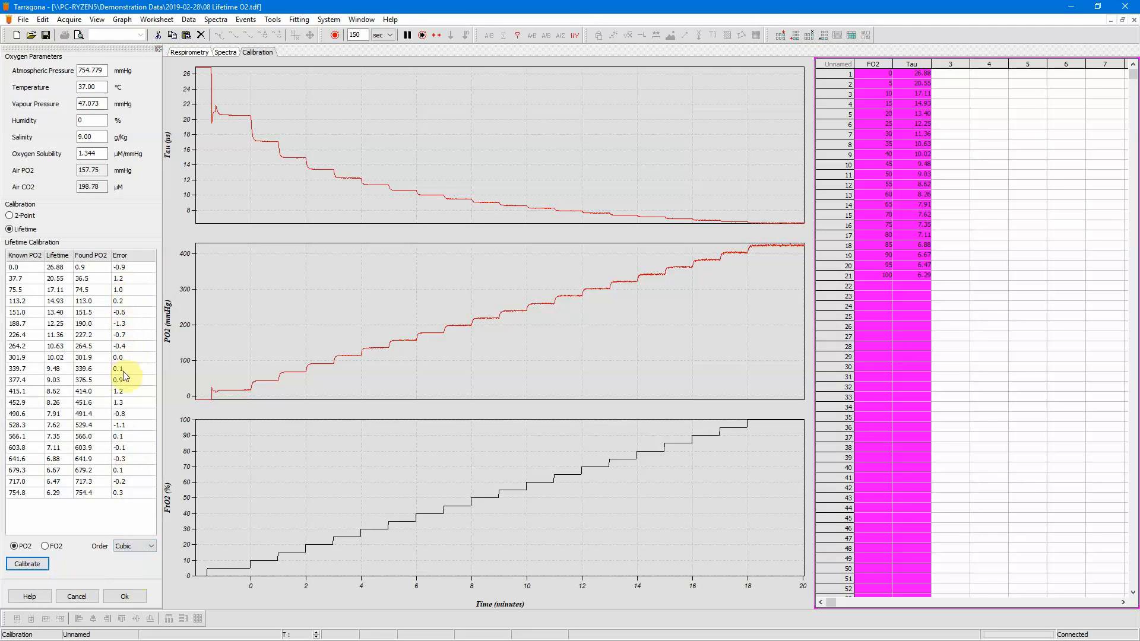
left_click(137, 546)
left_click(128, 580)
left_click(30, 566)
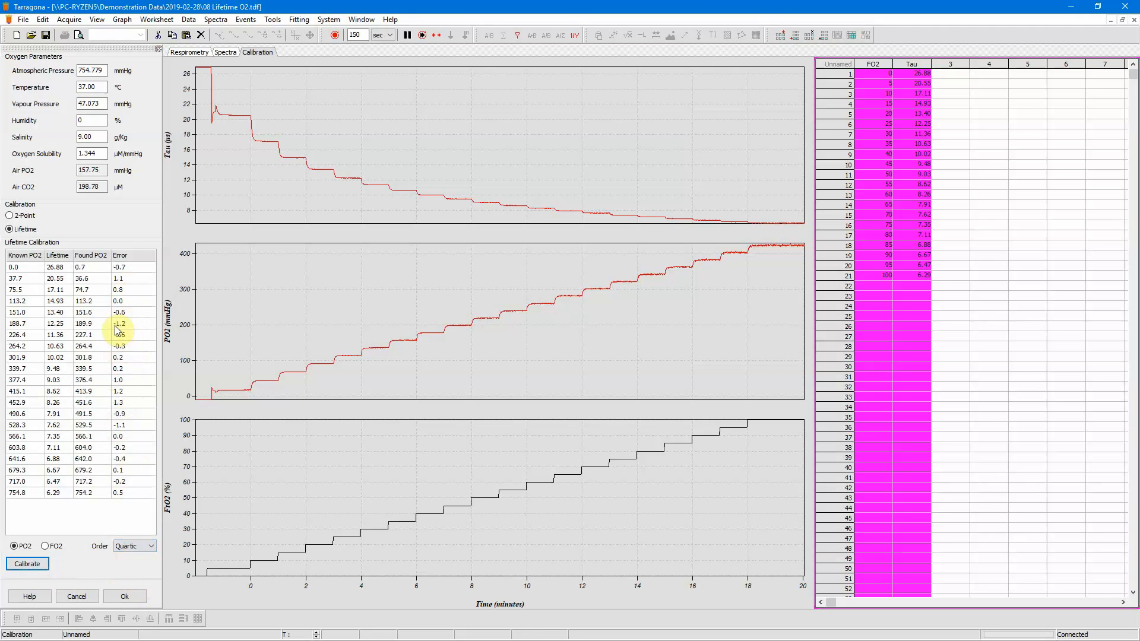
Step: Set the fit order back to Cubic and recalculate the lifetime calibration
left_click(146, 551)
left_click(128, 572)
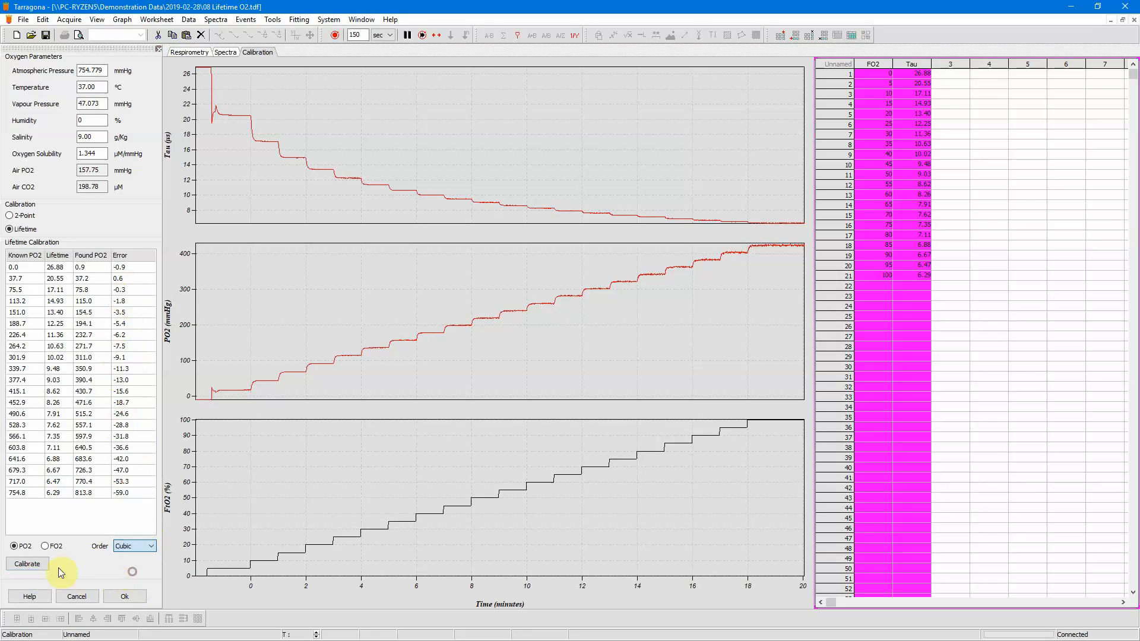
left_click(24, 566)
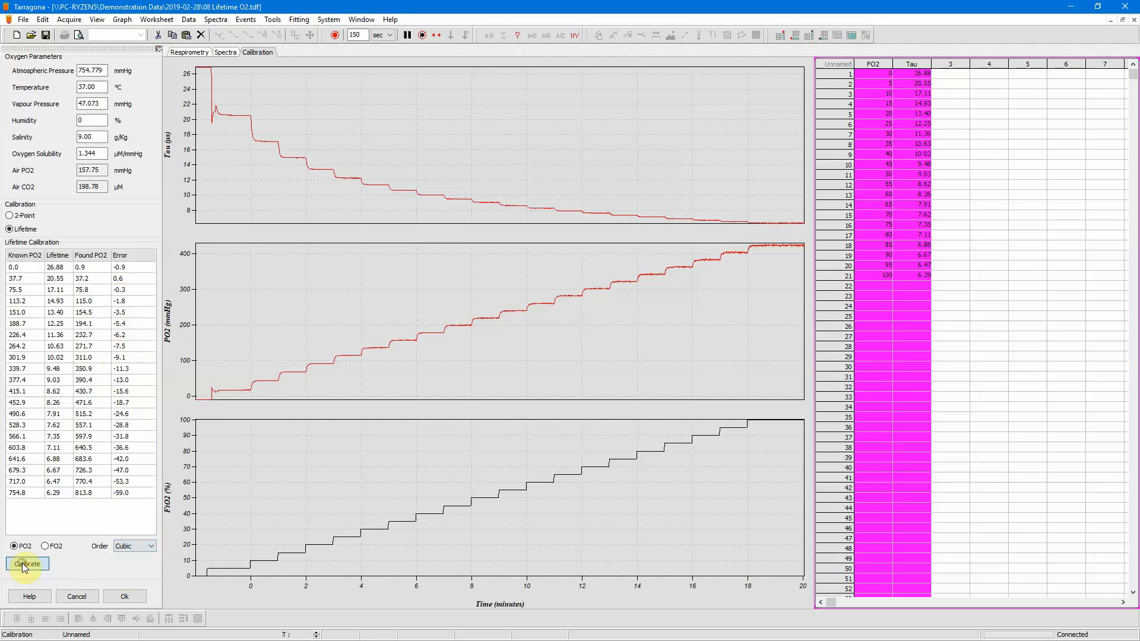
left_click(135, 600)
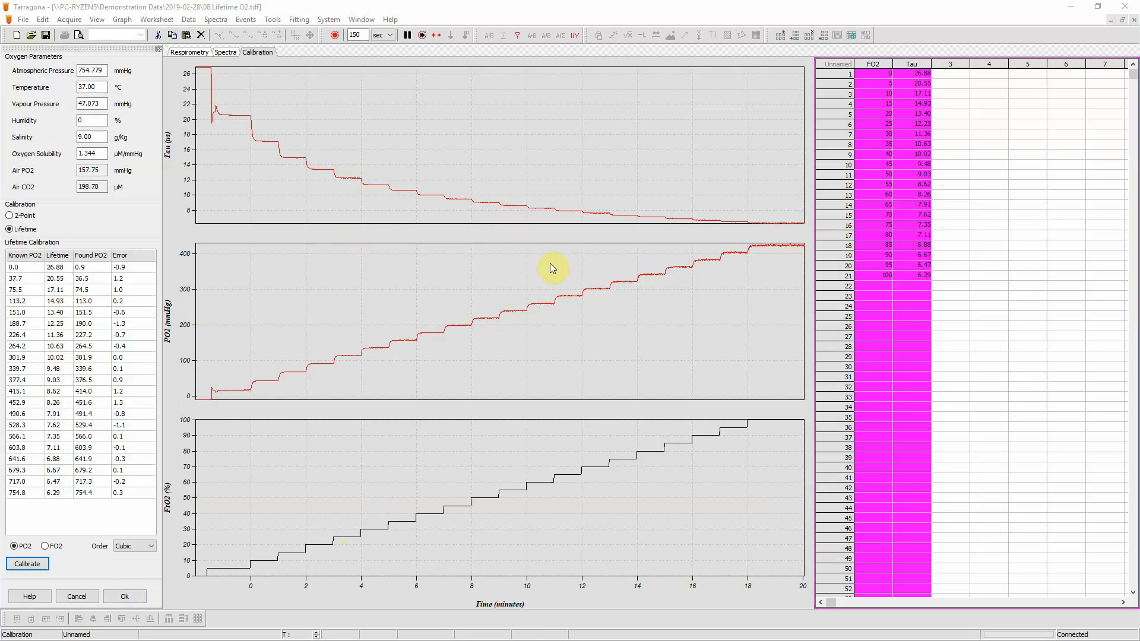
Step: Enter 0 and 20.90 as FO2 values in rows 23 and 24 of the worksheet
left_click(878, 296)
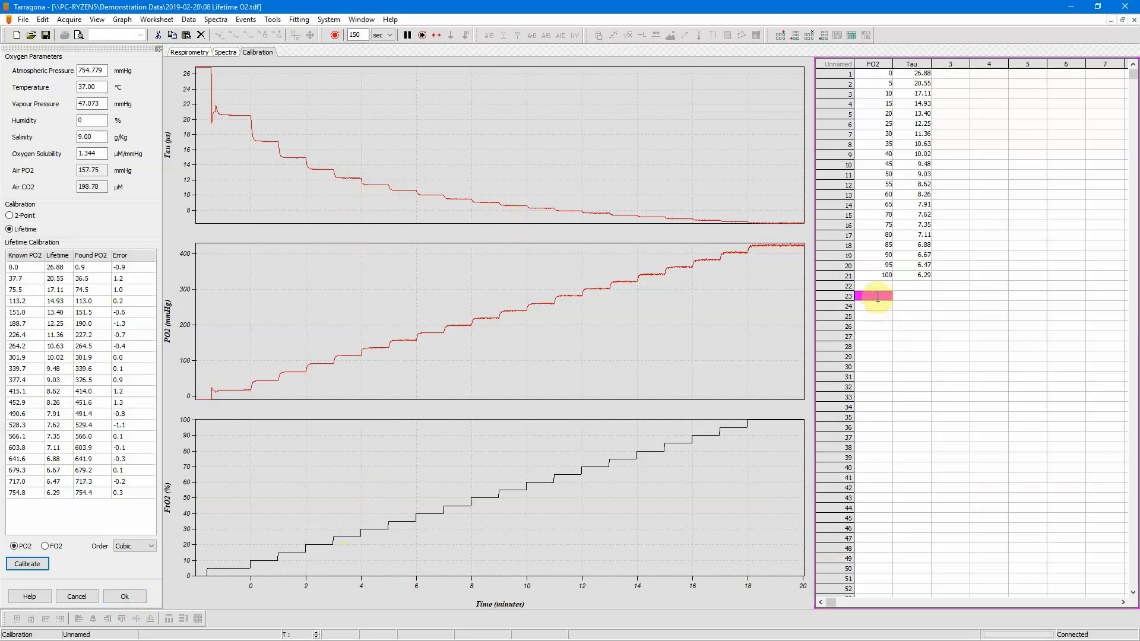
type("0")
left_click(877, 309)
type("2")
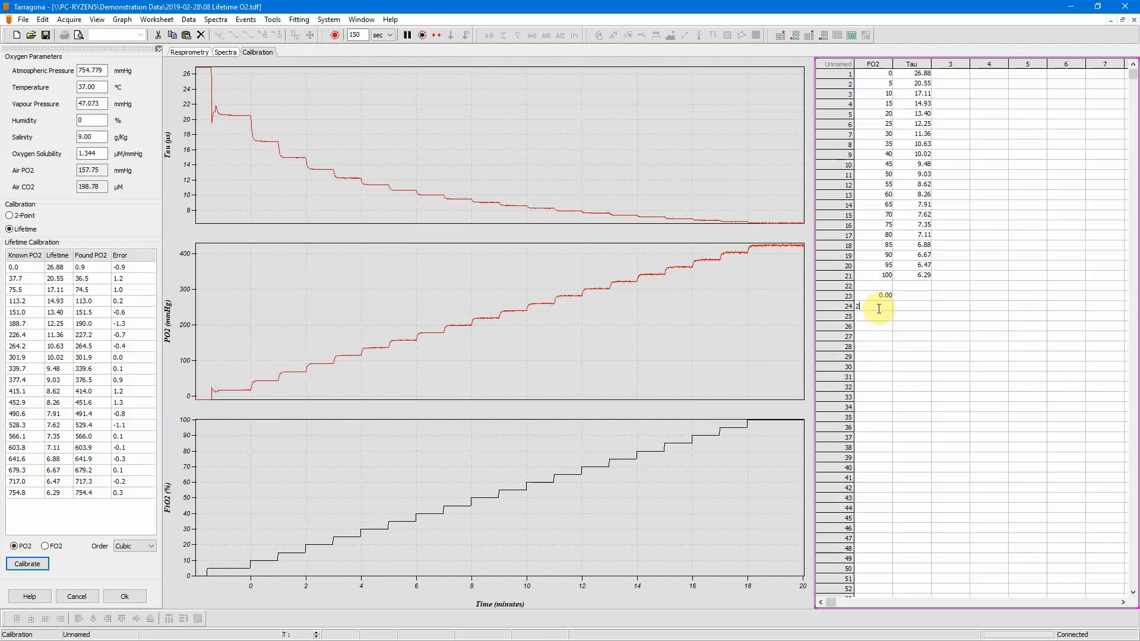
type("0.90")
key("Return")
key("alt+Tab")
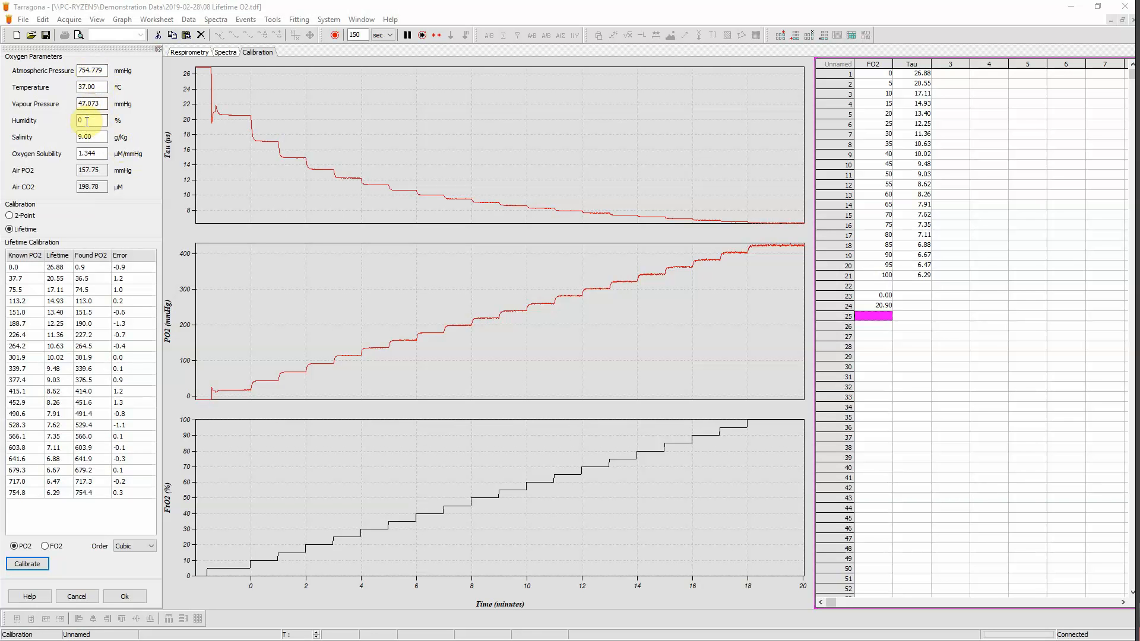
Step: Set the temperature in the oxygen parameters to 30 °C and open the humidity value for editing
left_click(91, 86)
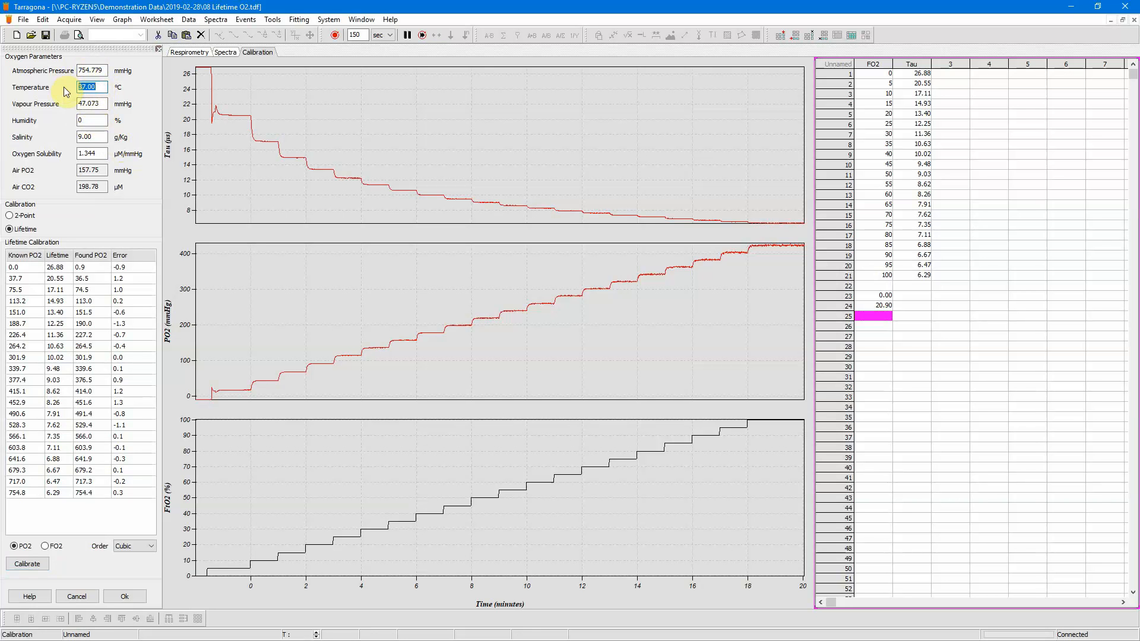
key("Return")
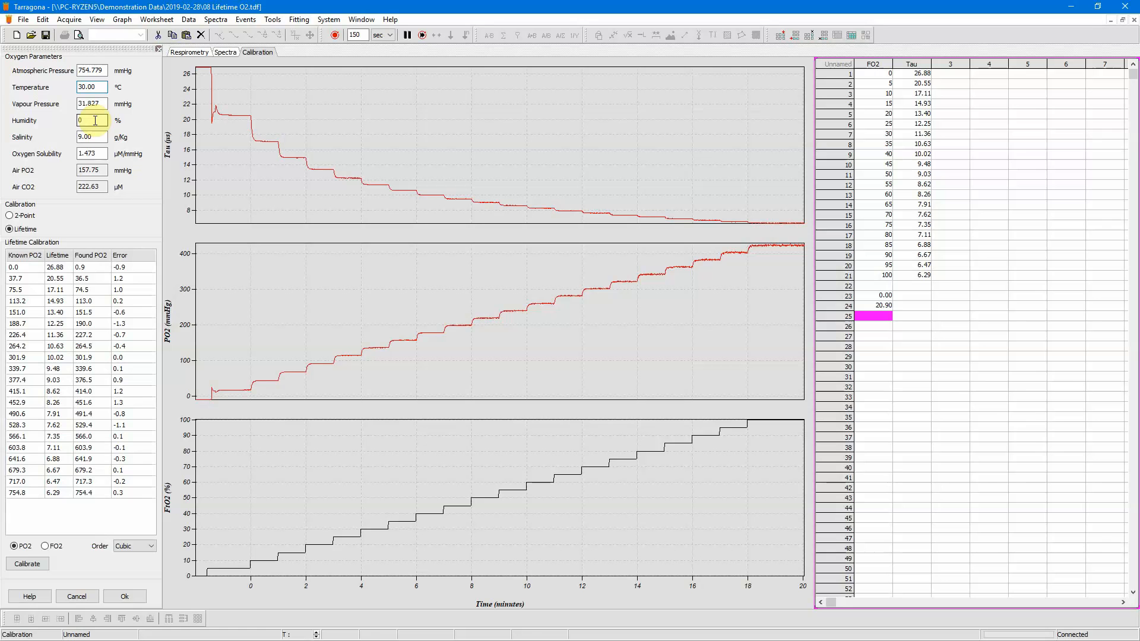
double_click(95, 121)
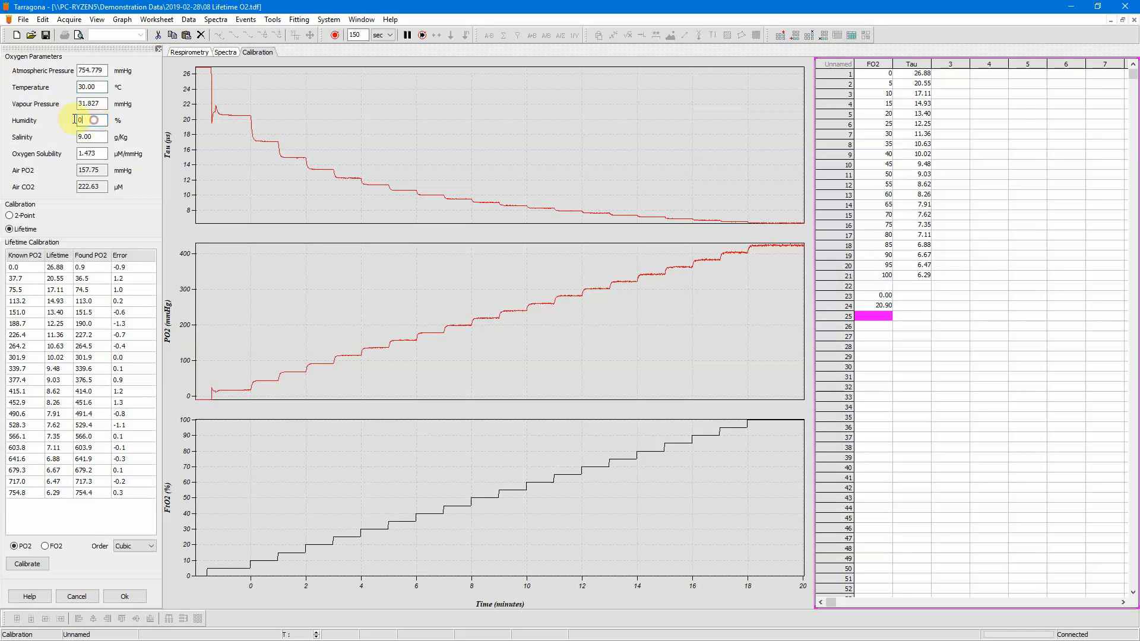